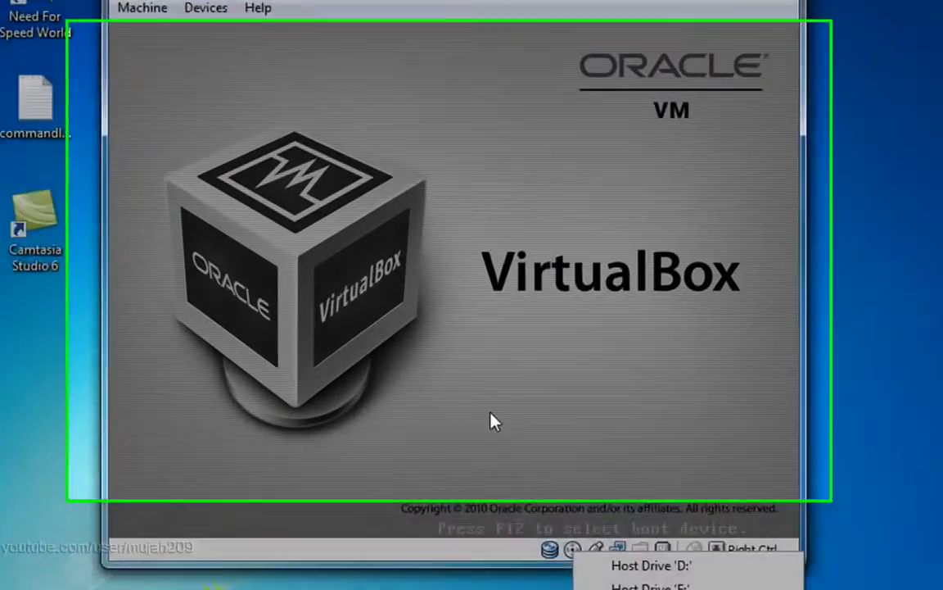
Step: Resume the paused virtual machine to boot the Windows 7 installer and reposition its window on the desktop
click(442, 335)
click(503, 411)
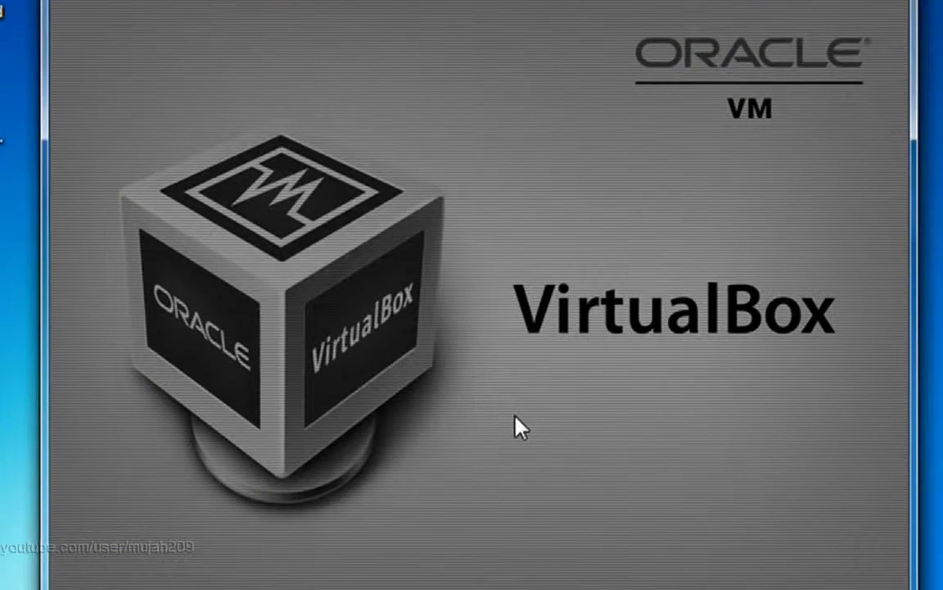
click(85, 3)
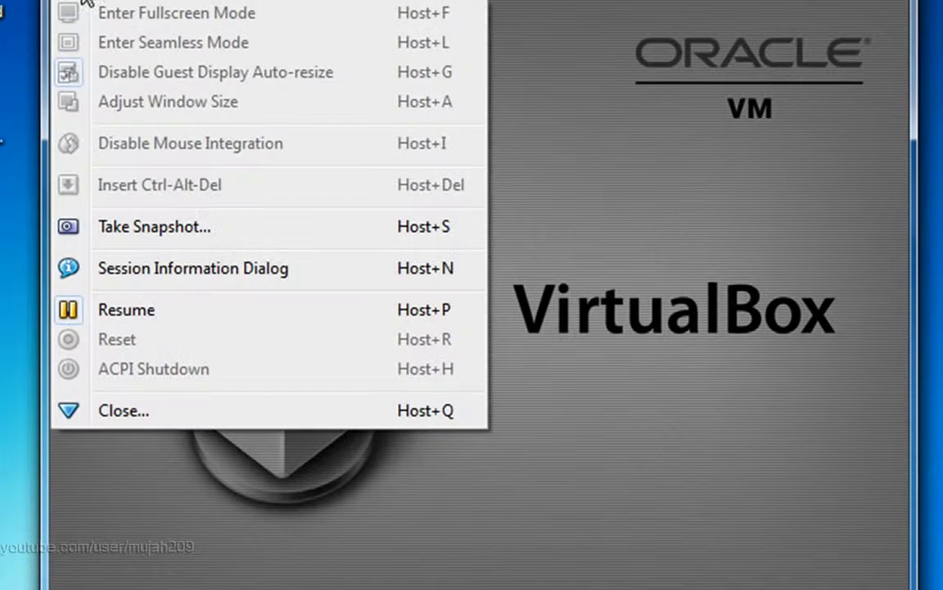
click(145, 313)
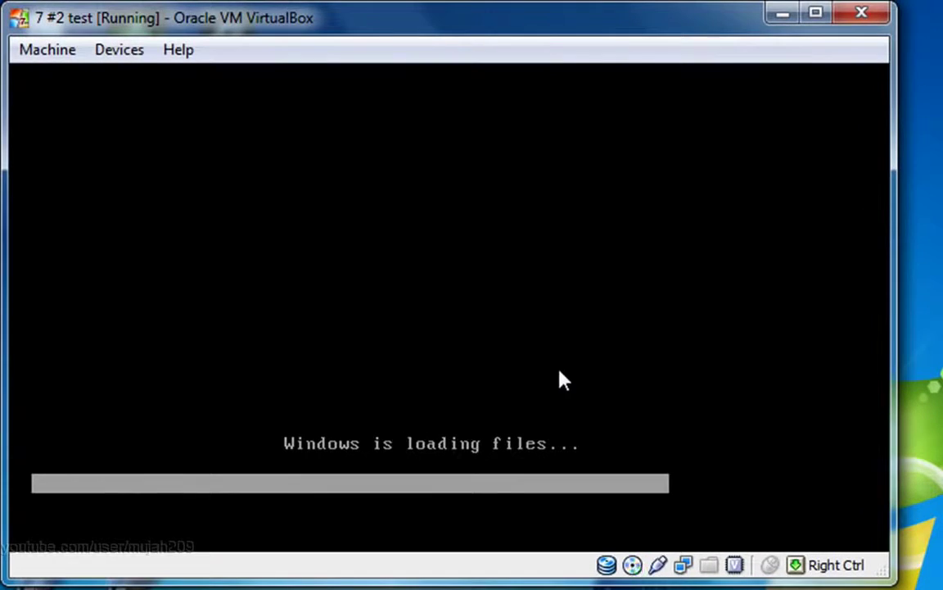
drag(577, 19, 814, 93)
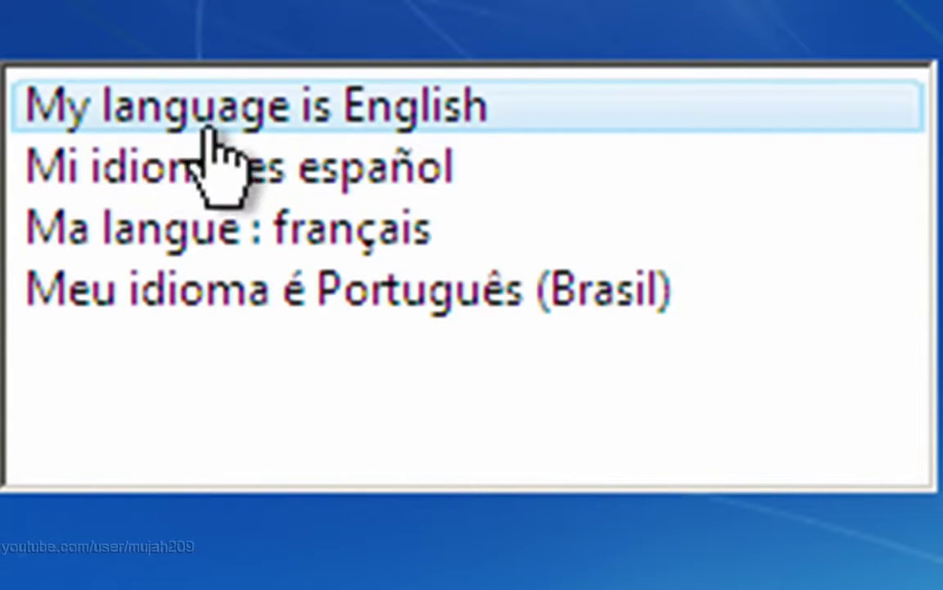
Step: Choose English as the setup language and continue with English (United States) formats and the US keyboard
click(485, 123)
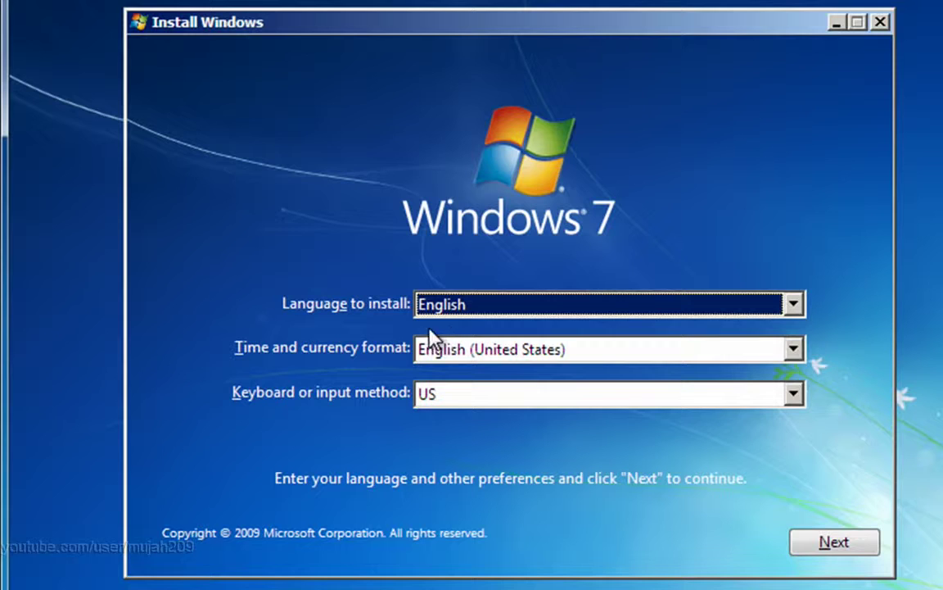
click(799, 311)
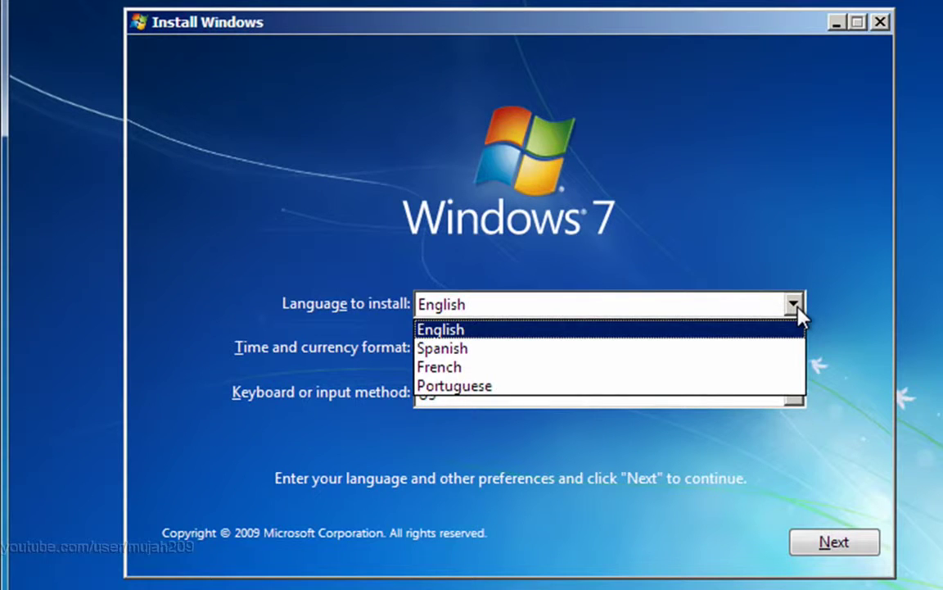
click(796, 310)
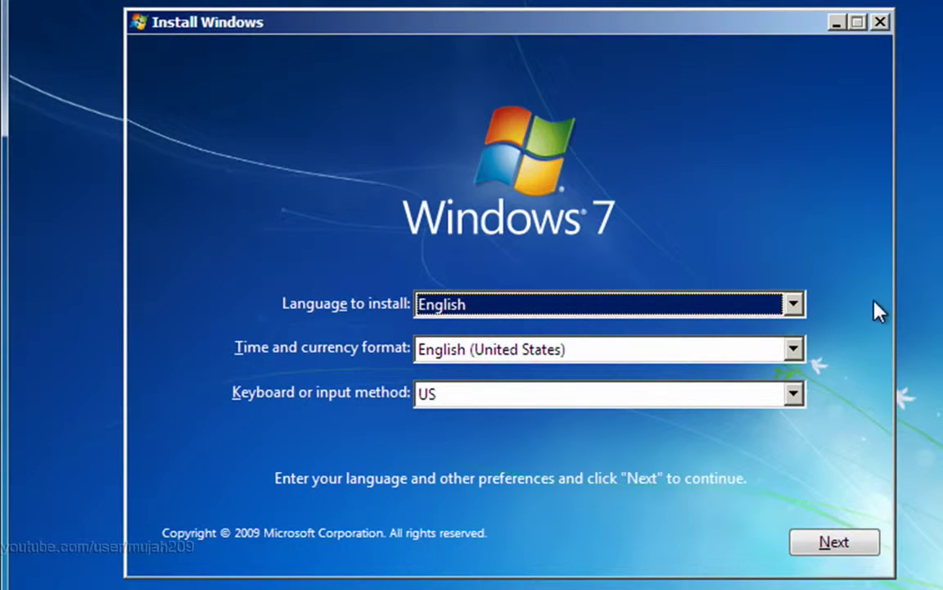
click(803, 306)
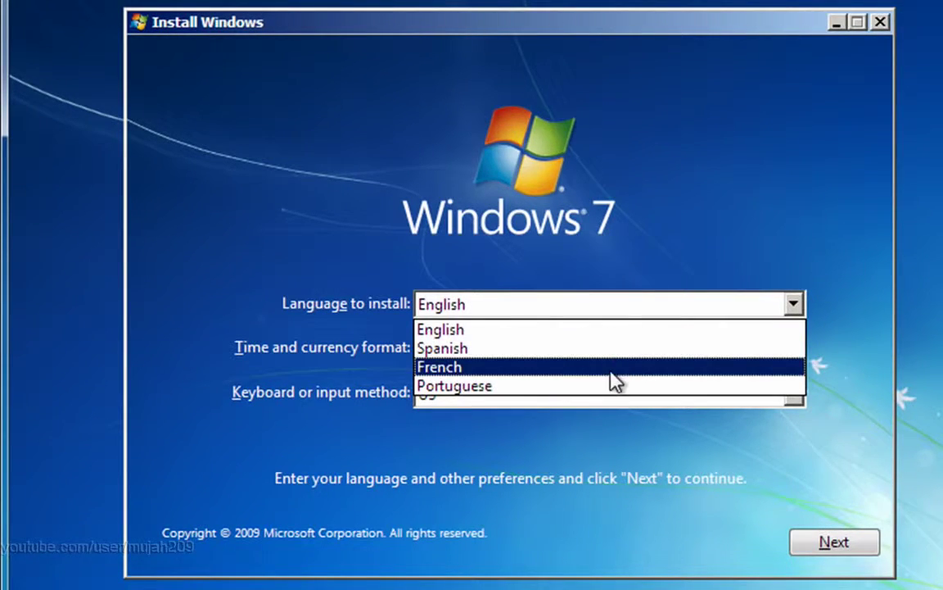
click(757, 196)
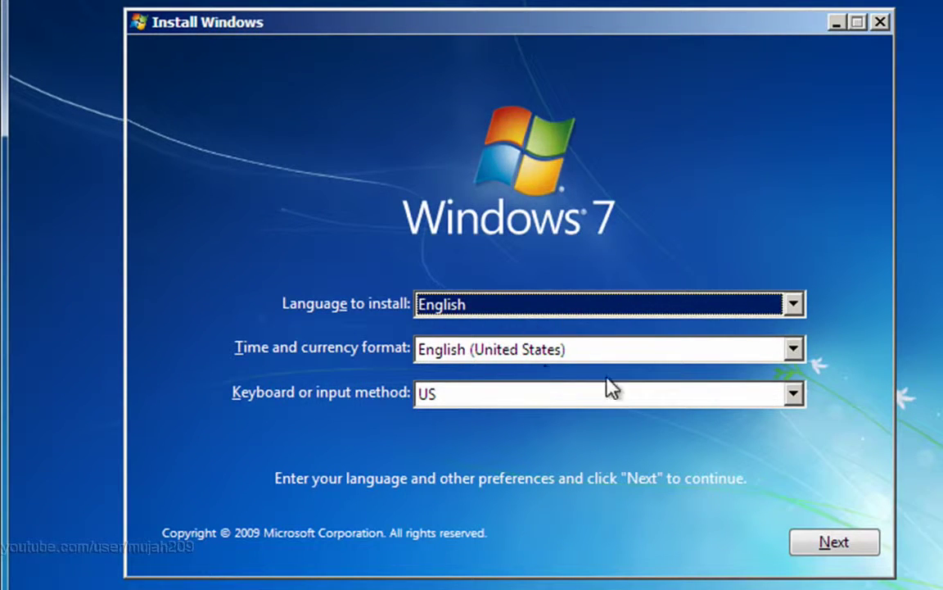
click(847, 543)
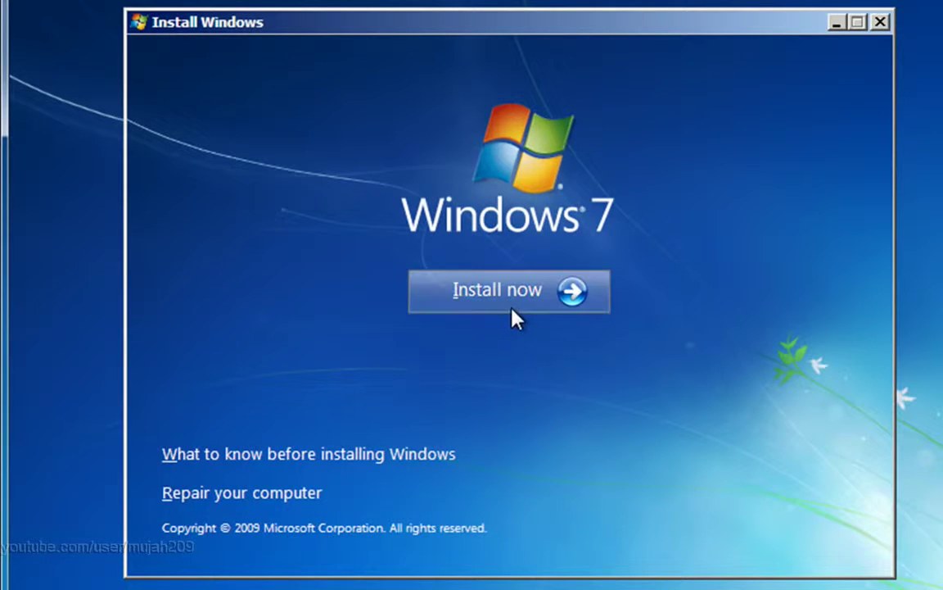
Step: Start the installation and choose Windows 7 Ultimate x86 as the operating system to install
click(512, 313)
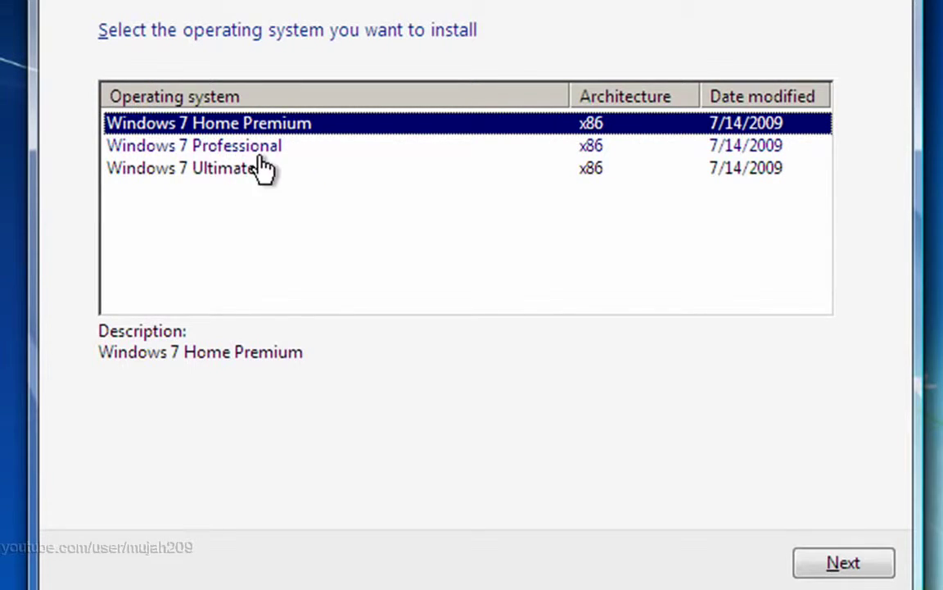
click(204, 170)
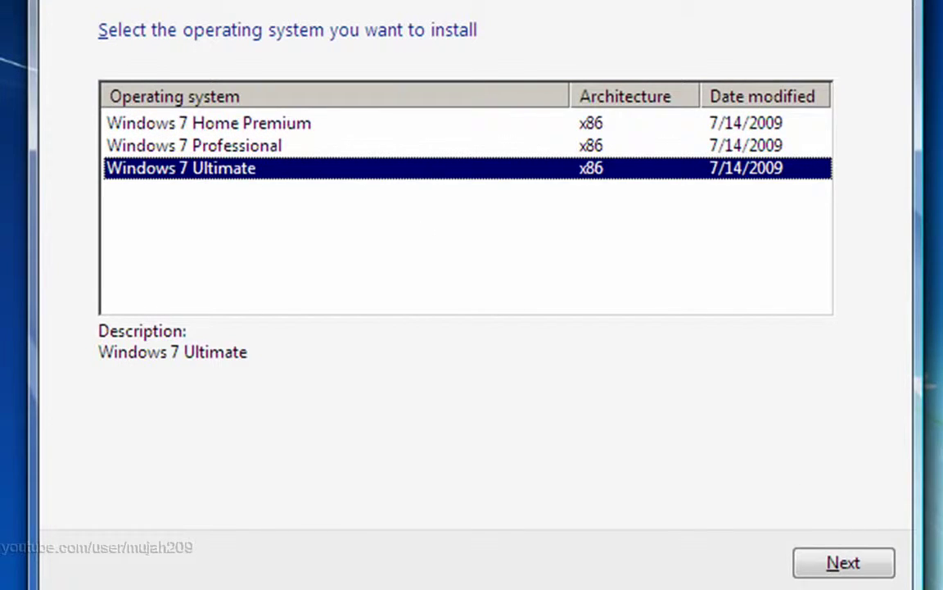
click(858, 568)
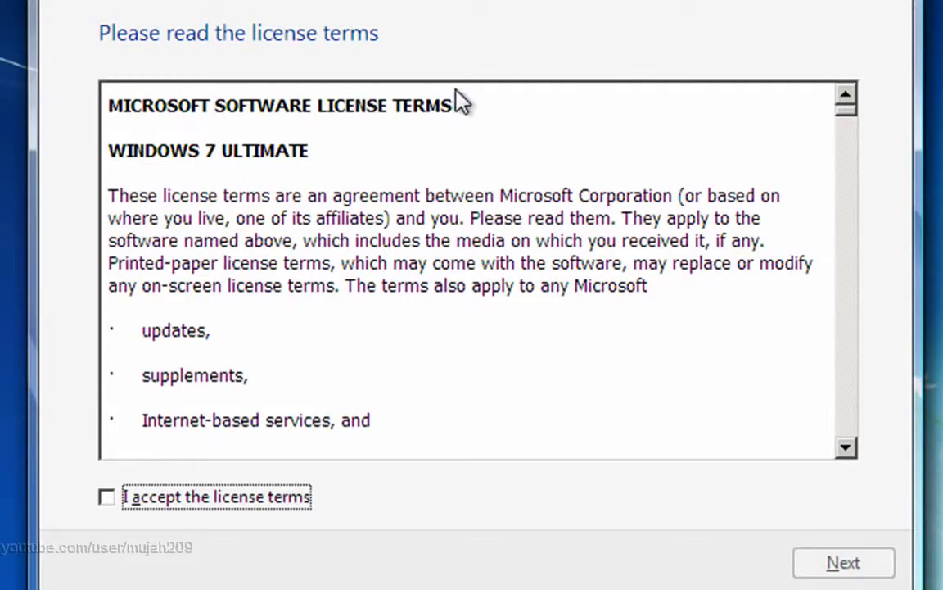
Step: Accept the Microsoft software license terms for Windows 7 Ultimate and continue
drag(847, 118, 813, 109)
click(105, 496)
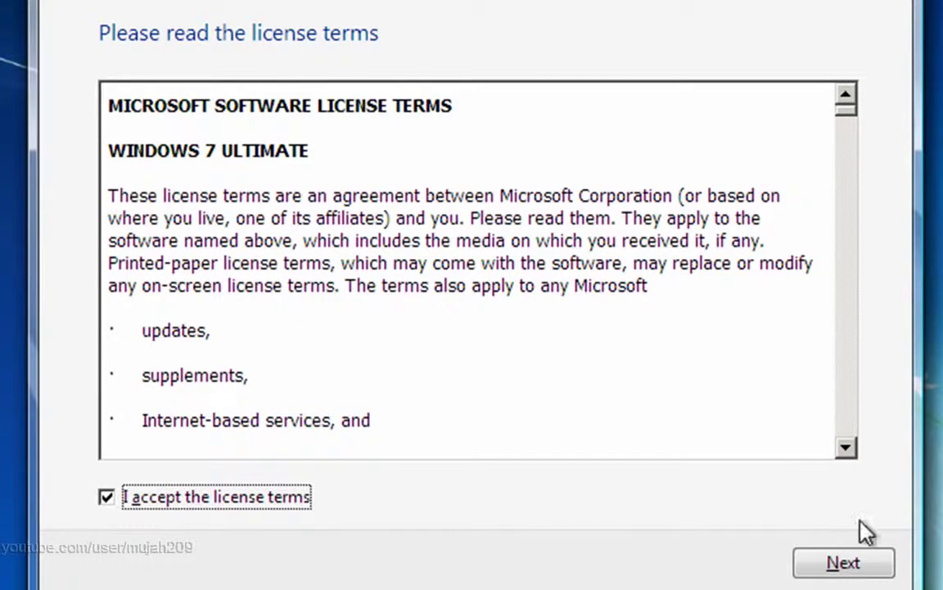
click(848, 561)
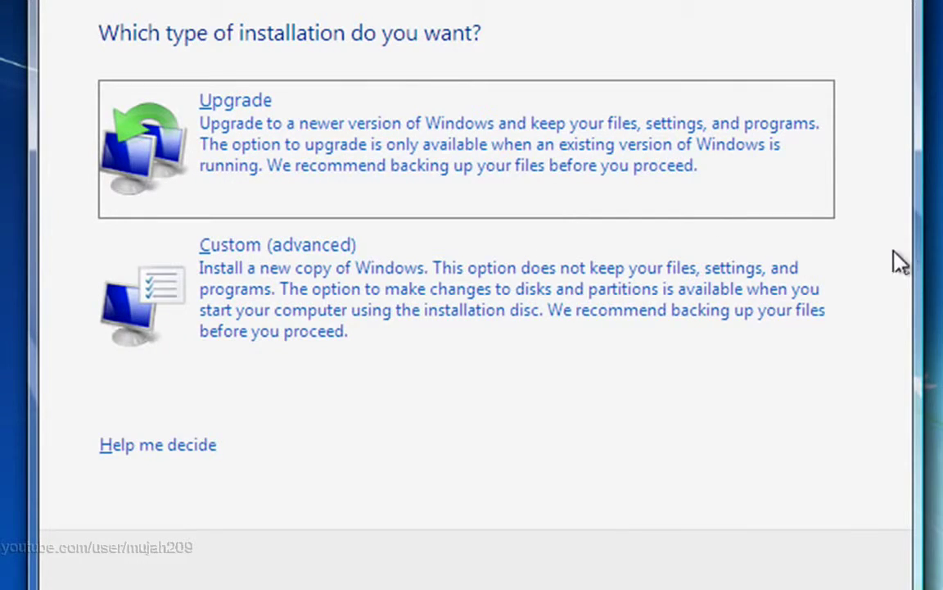
Step: Choose the Custom (advanced) installation and create a 20480 MB partition on Disk 0, allowing additional system partitions
click(399, 295)
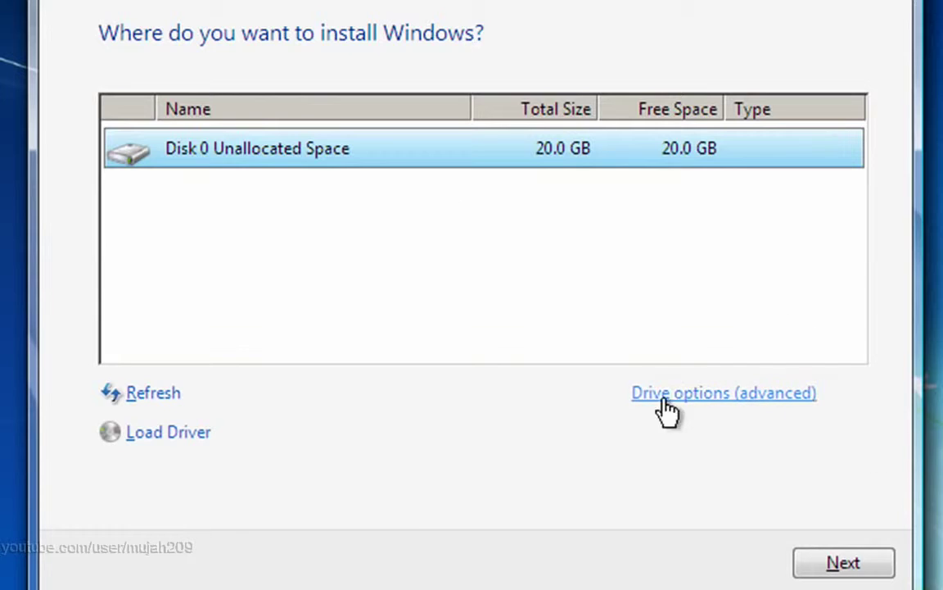
click(692, 400)
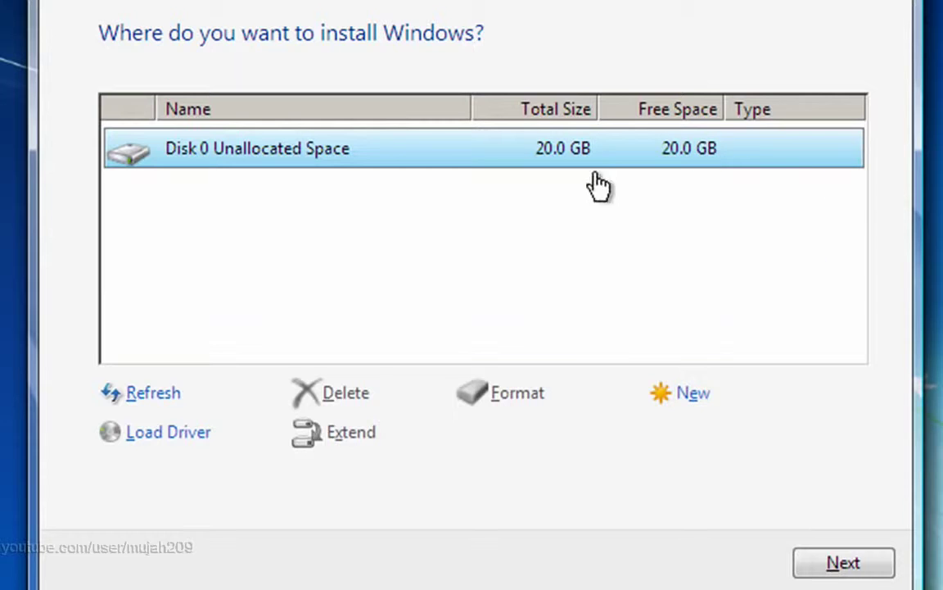
click(690, 398)
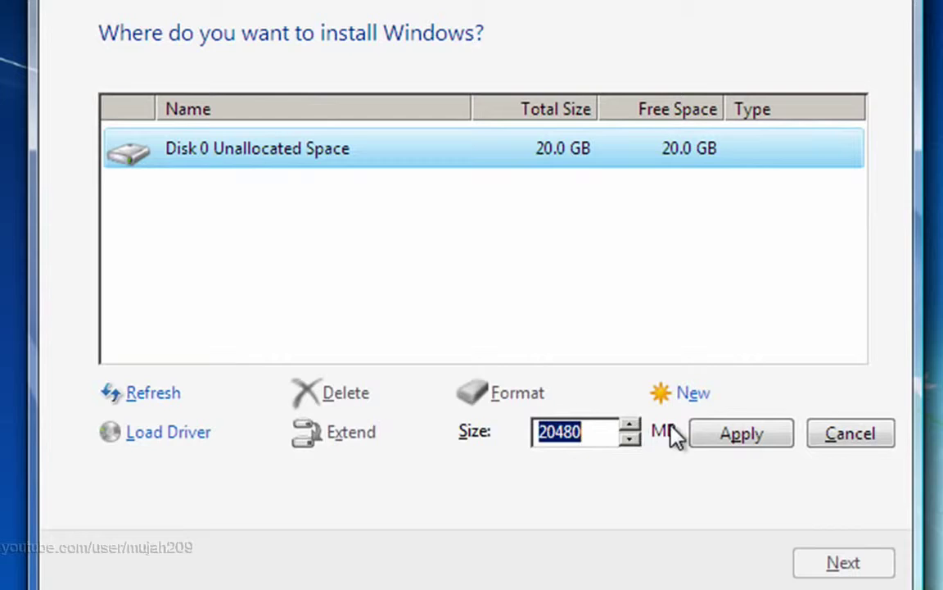
click(722, 437)
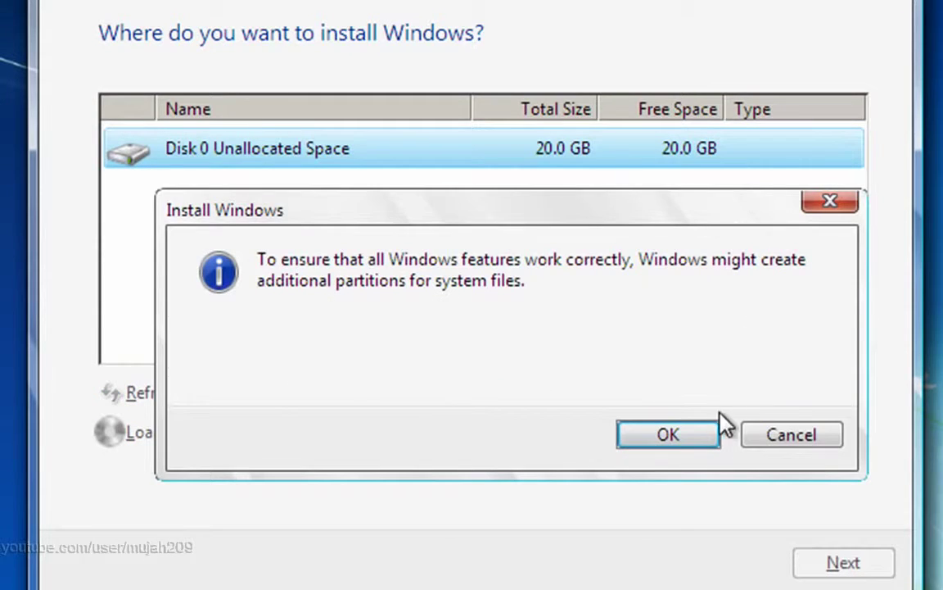
click(700, 435)
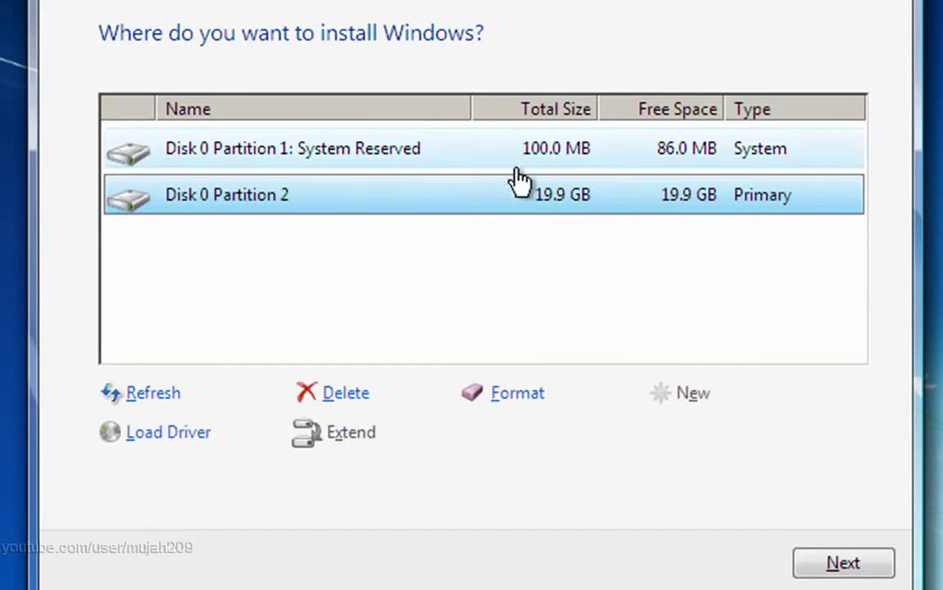
Step: Select the primary Disk 0 Partition 2 as the installation target and start installing Windows
click(418, 176)
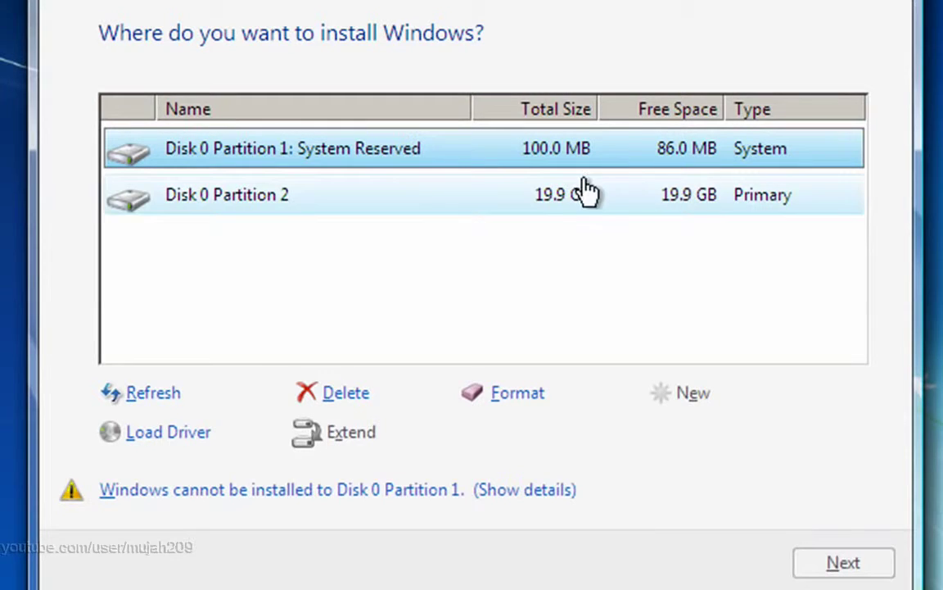
click(568, 209)
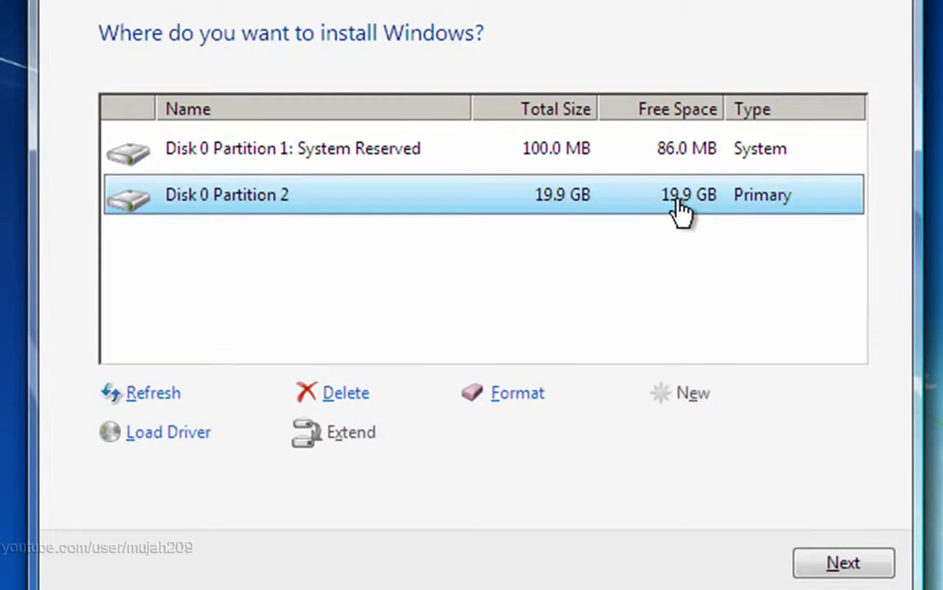
click(856, 566)
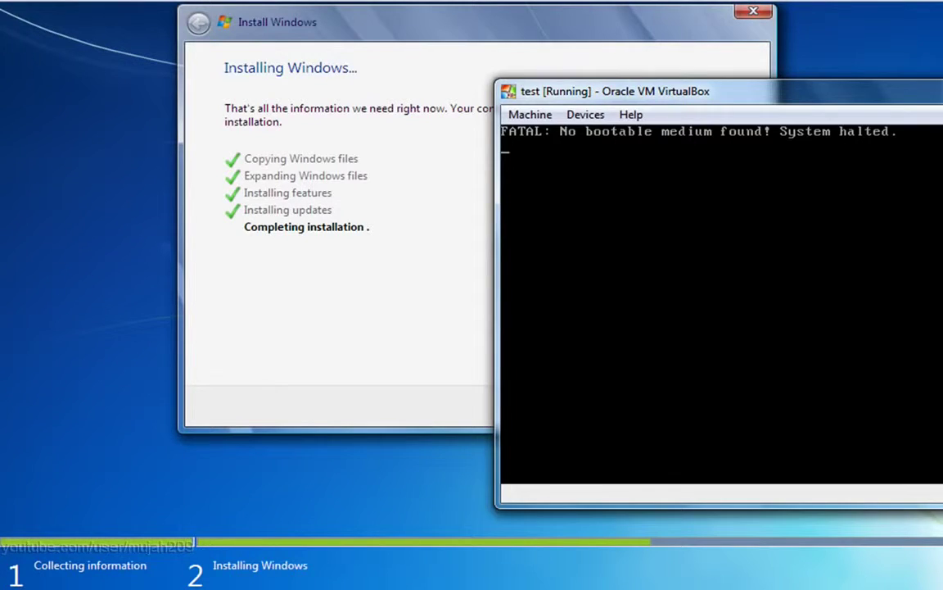
Step: Move the test virtual machine's window over the installer and open its machine commands
drag(926, 94, 775, 95)
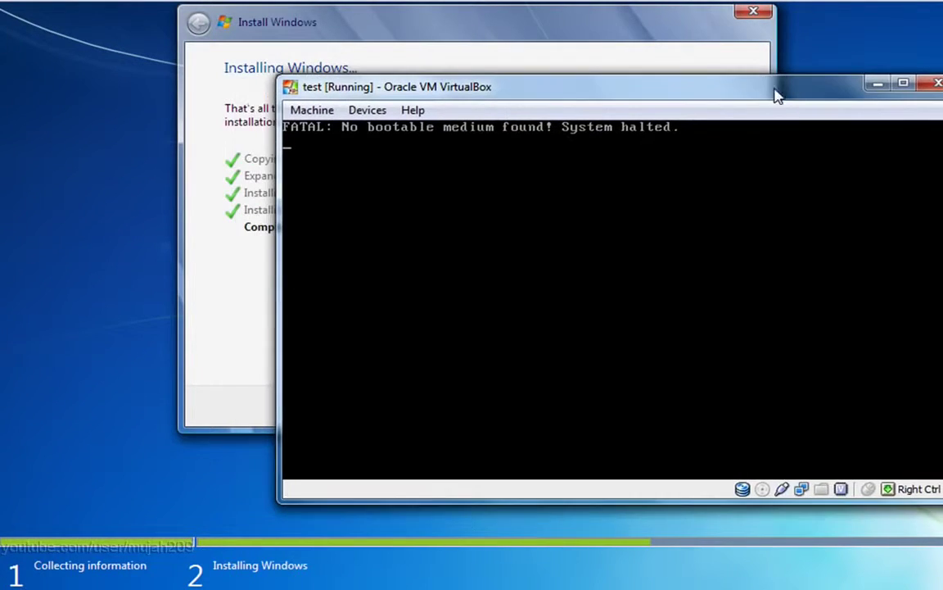
click(312, 111)
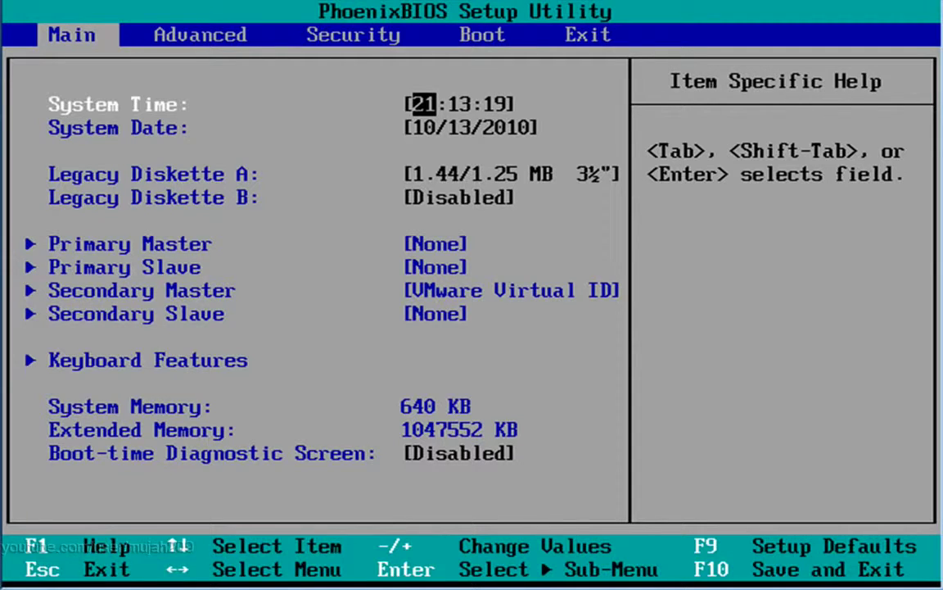
Step: Move Hard Drive to first place in the BIOS boot order, then save the configuration and exit
key(Right)
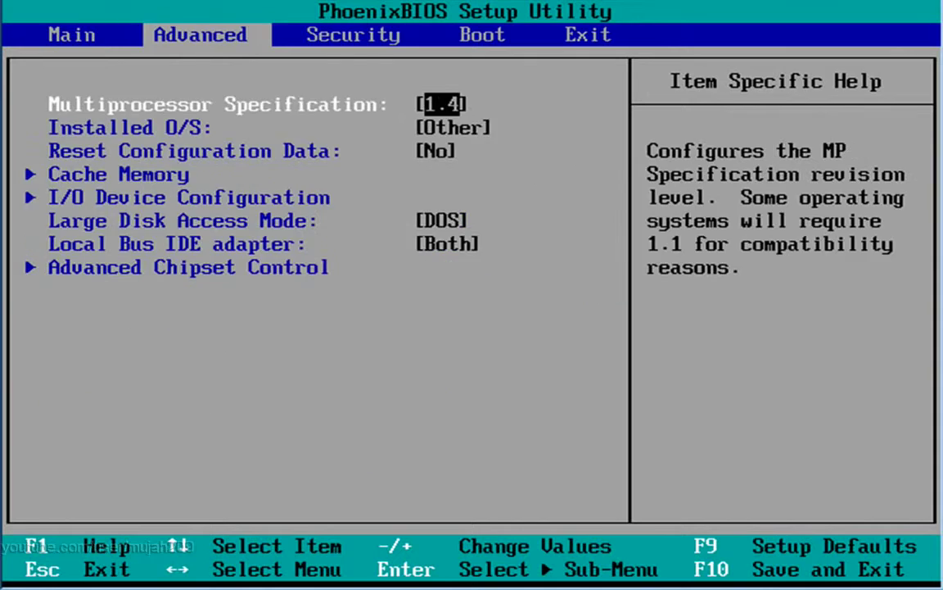
key(Right)
key(Right)
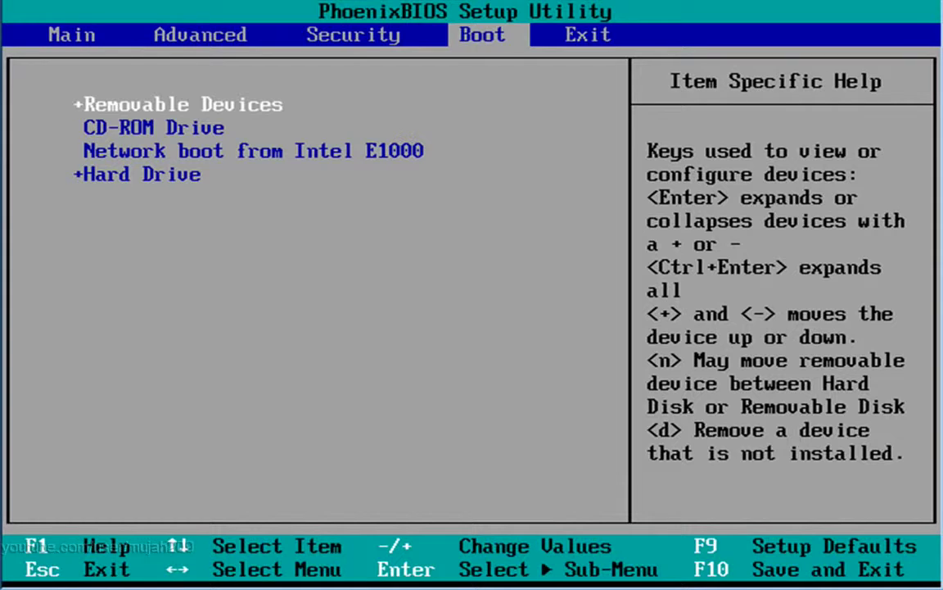
key(Down)
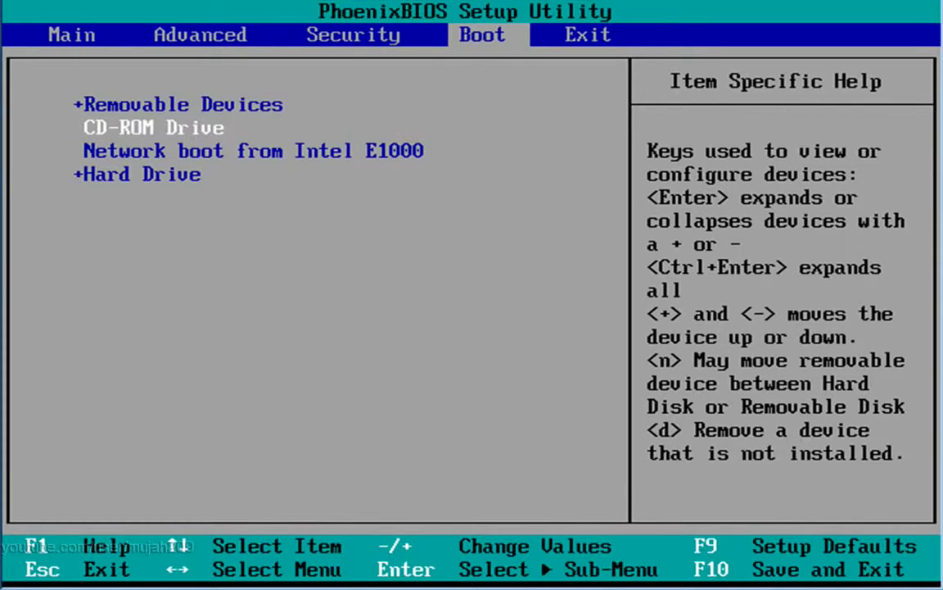
key(Down)
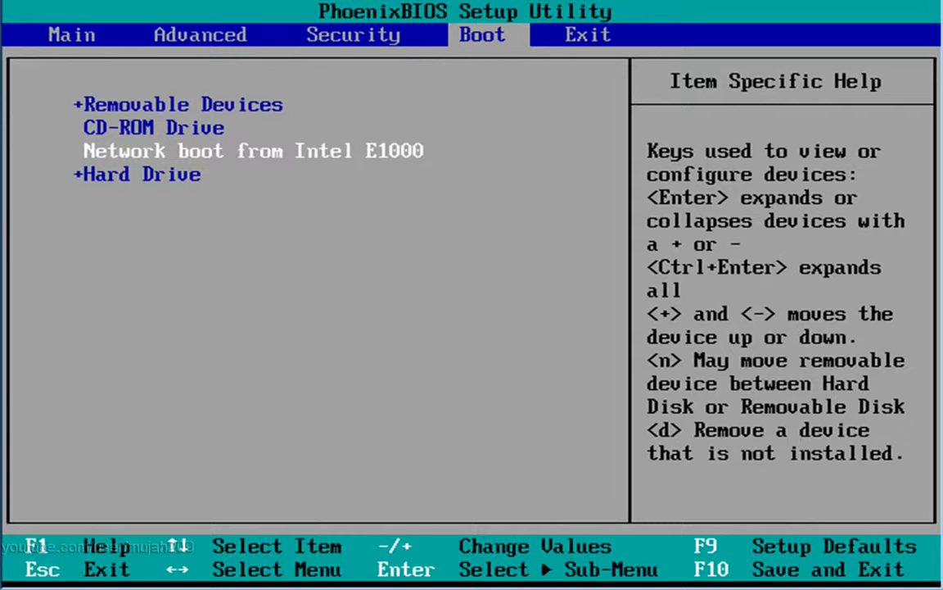
key(Down)
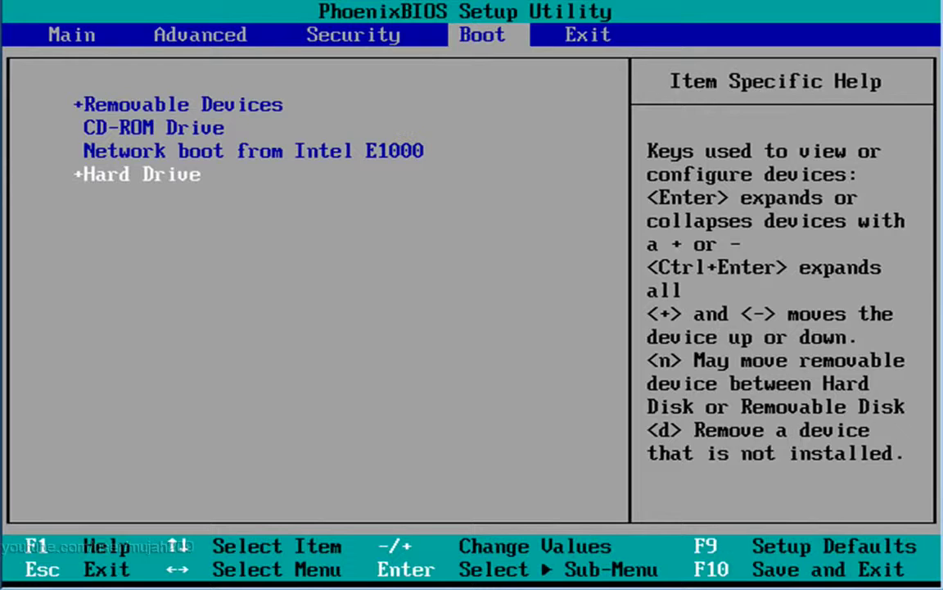
key(plus)
key(plus)
key(plus)
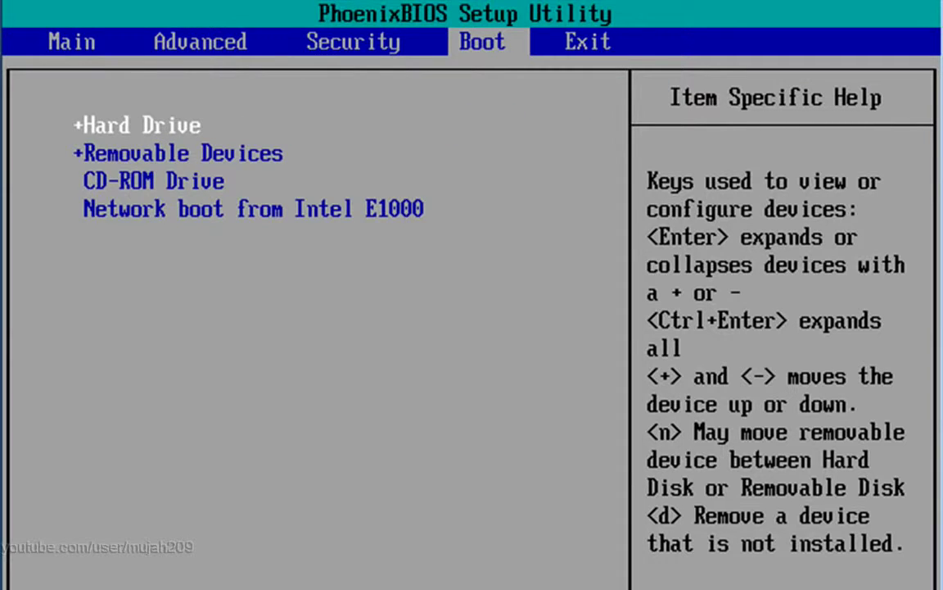
key(F10)
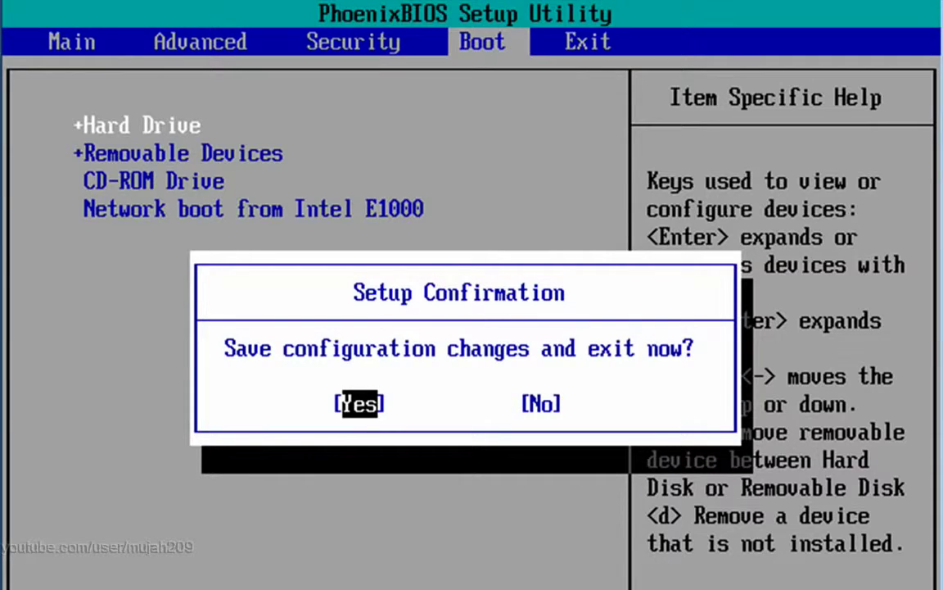
key(Return)
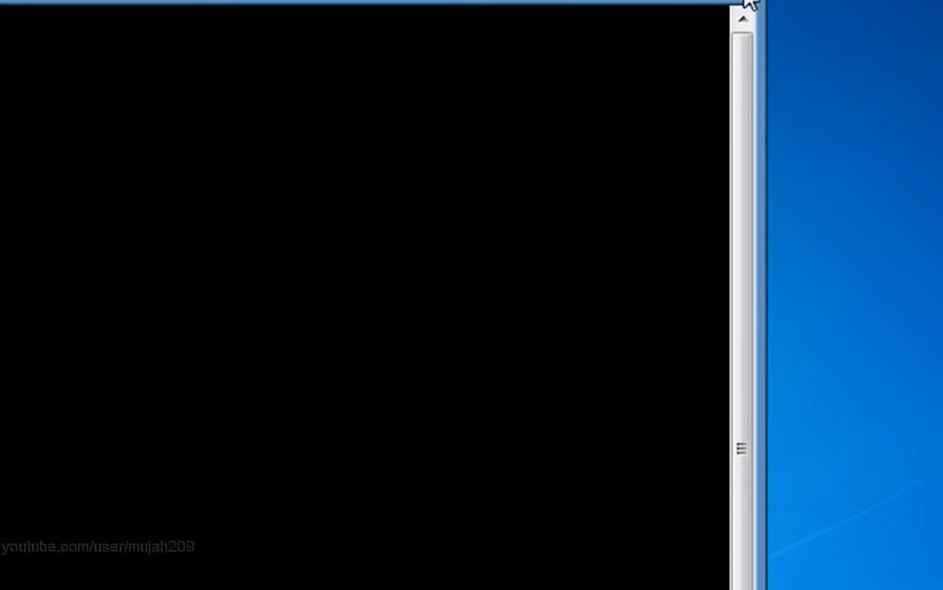
Step: Enter the account's user name in the Set Up Windows screen
click(746, 5)
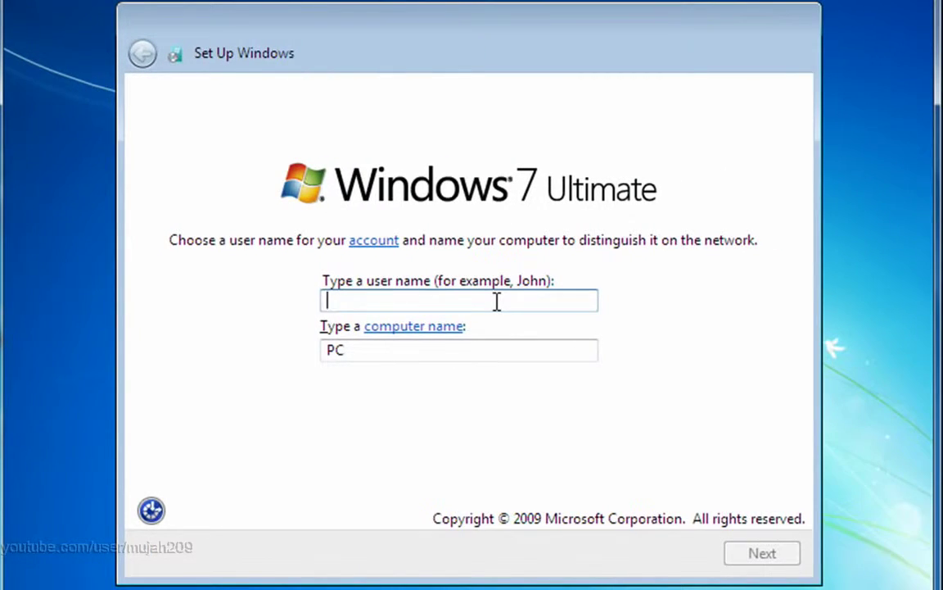
text(mujah)
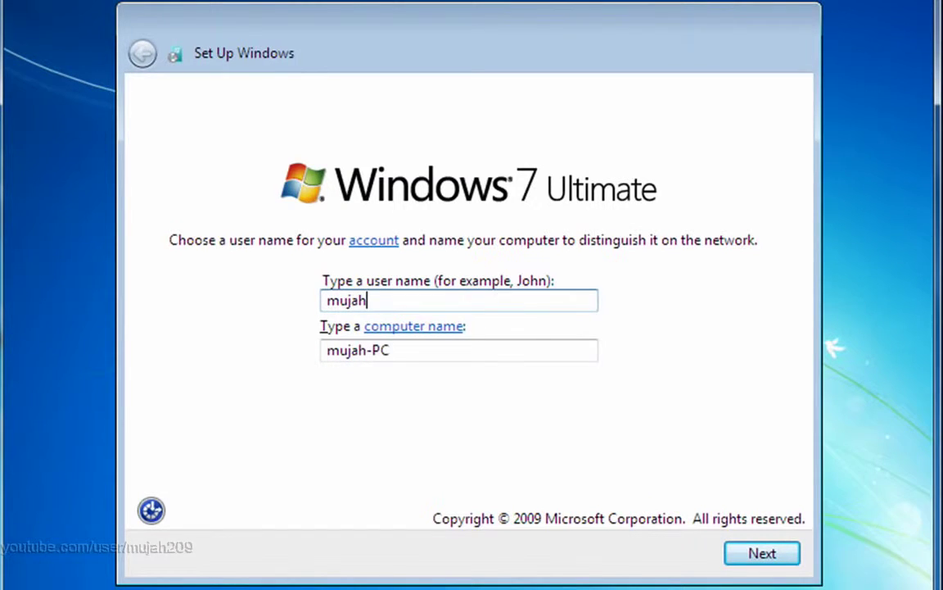
Step: Complete the account's user name with 2009 and continue with the suggested computer name
text(2009)
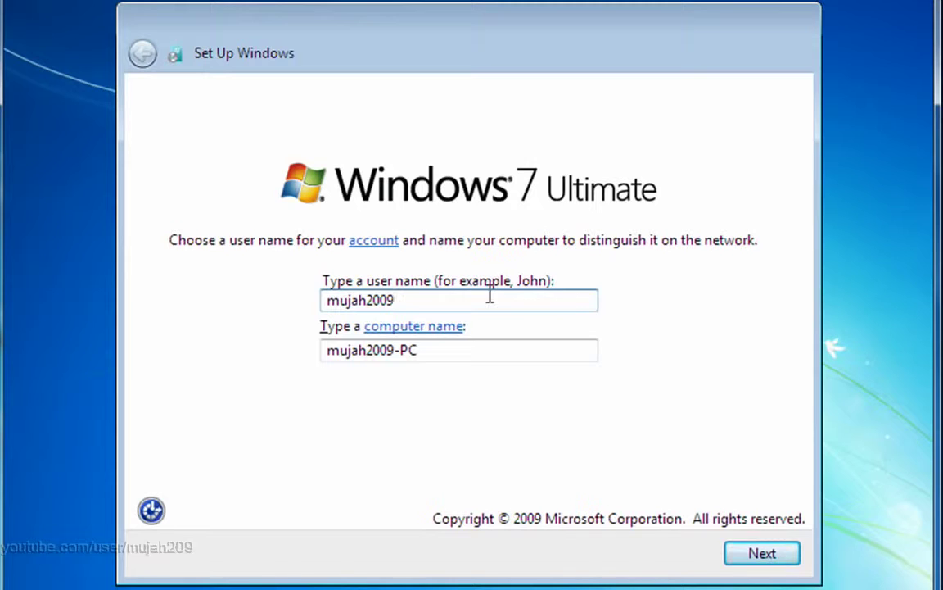
drag(438, 297, 314, 293)
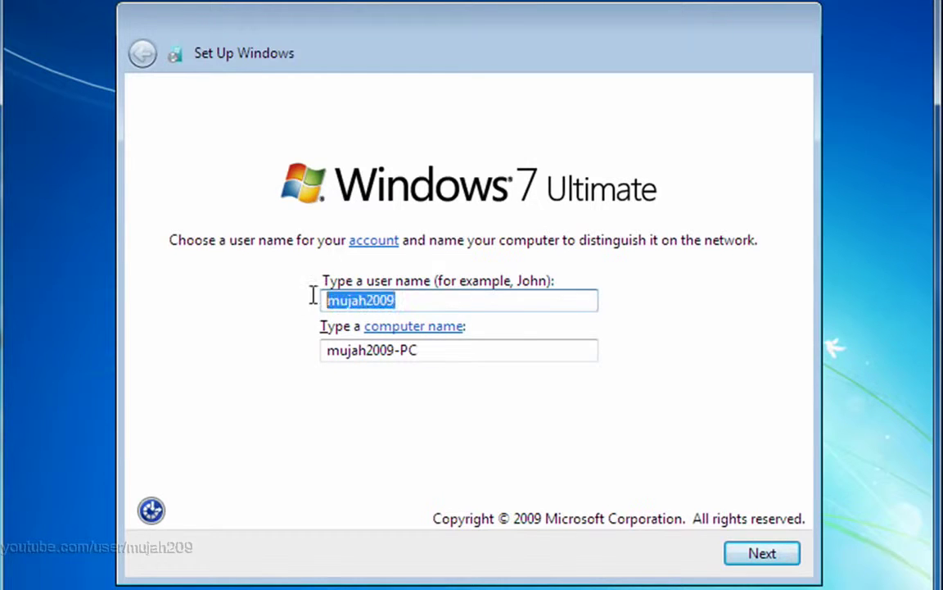
click(459, 297)
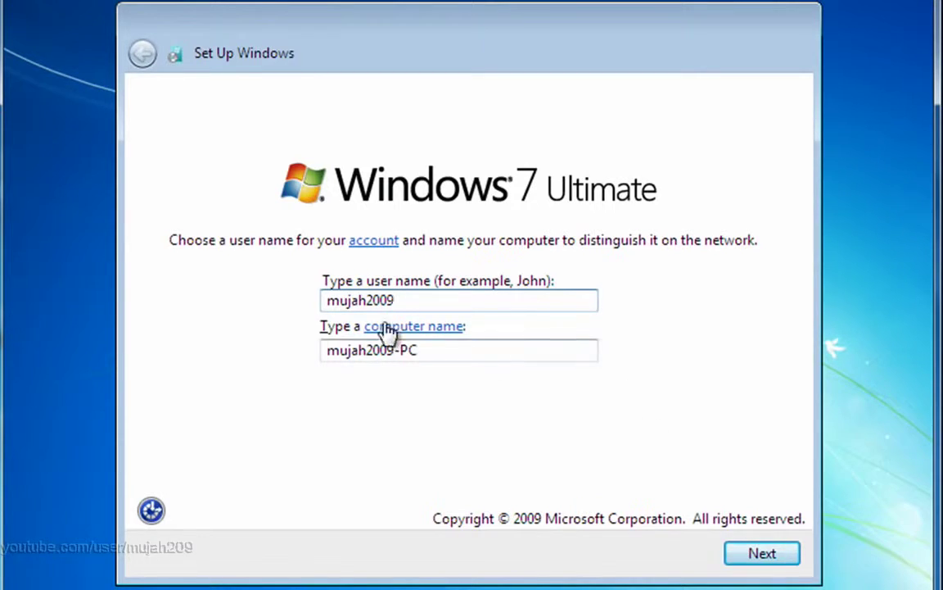
click(757, 554)
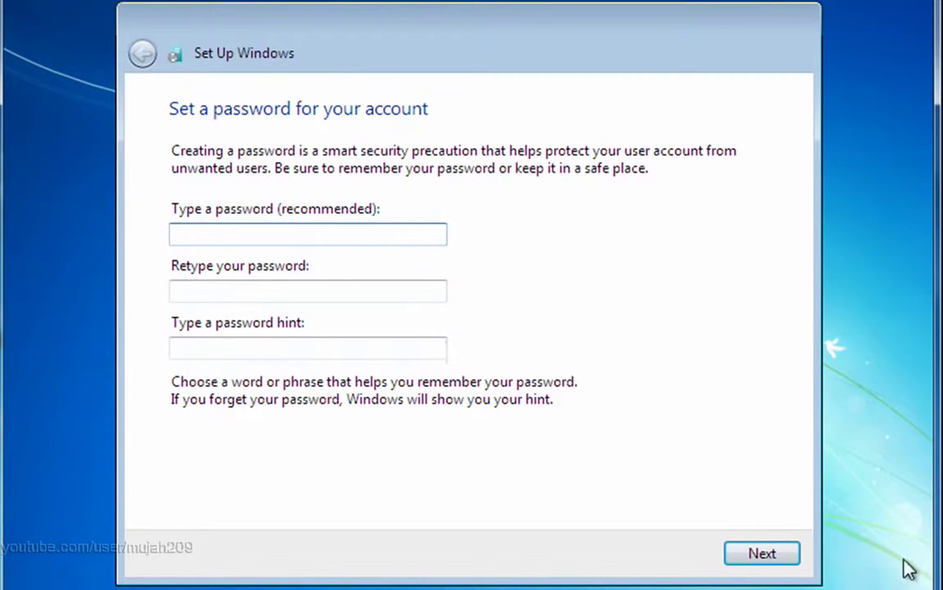
Step: Leave the account password and the Windows product key blank and continue the setup
click(764, 560)
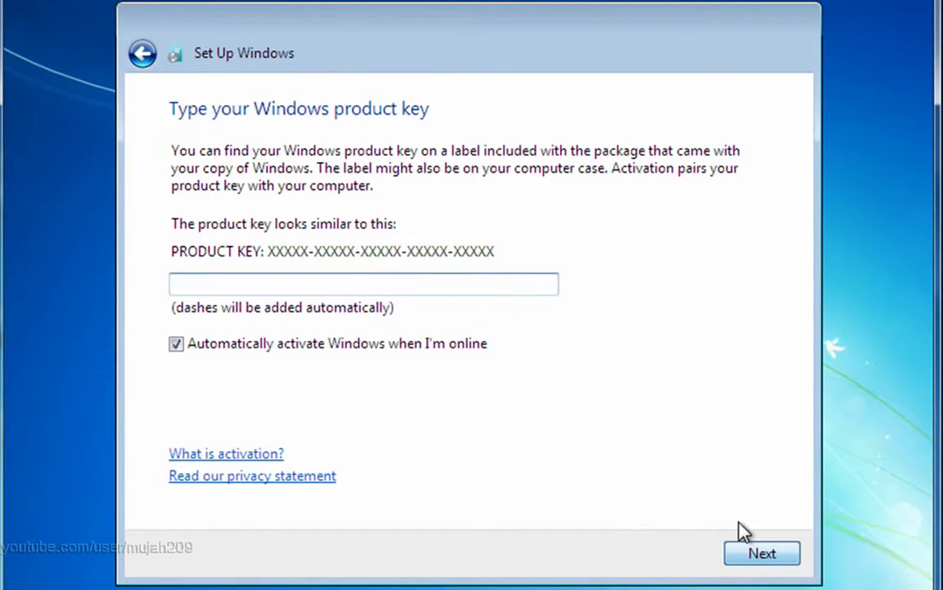
click(746, 550)
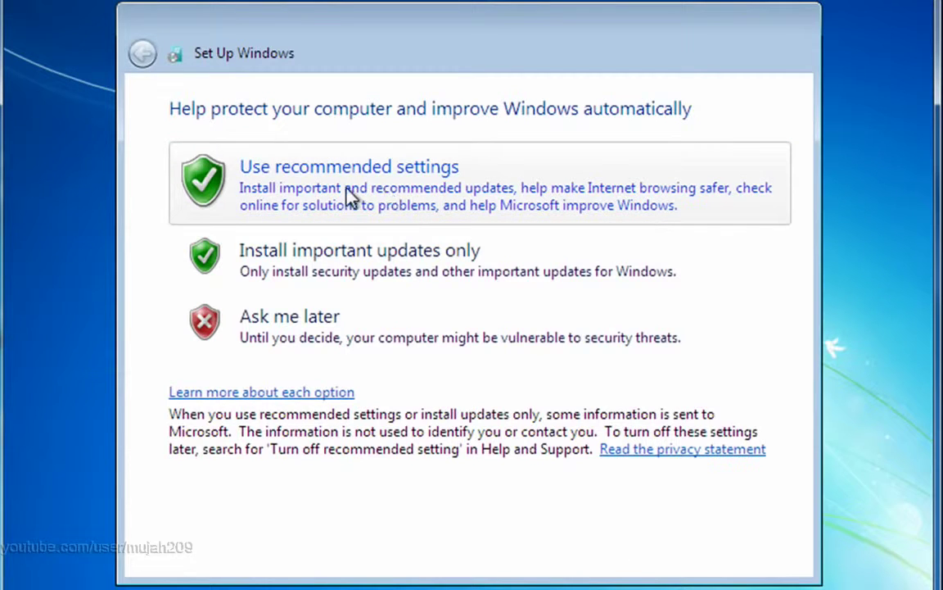
Step: Choose the recommended update settings and the Public network location, keeping the Pacific Time date and time settings
click(486, 206)
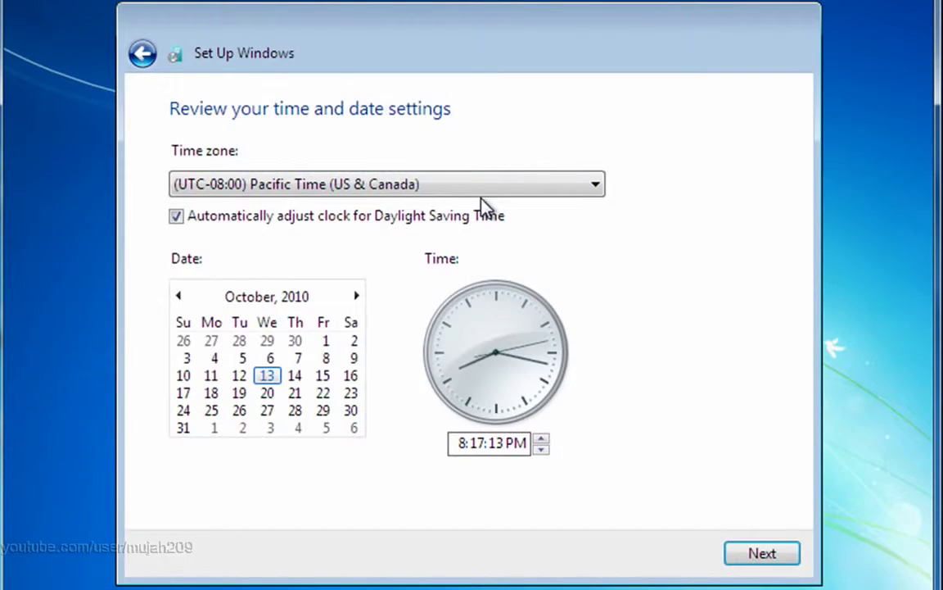
click(765, 554)
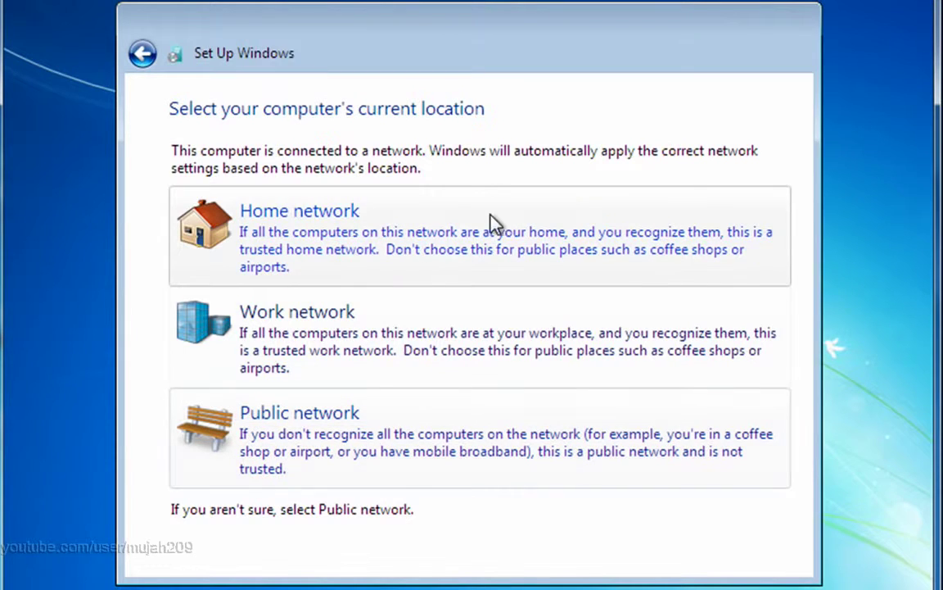
click(412, 442)
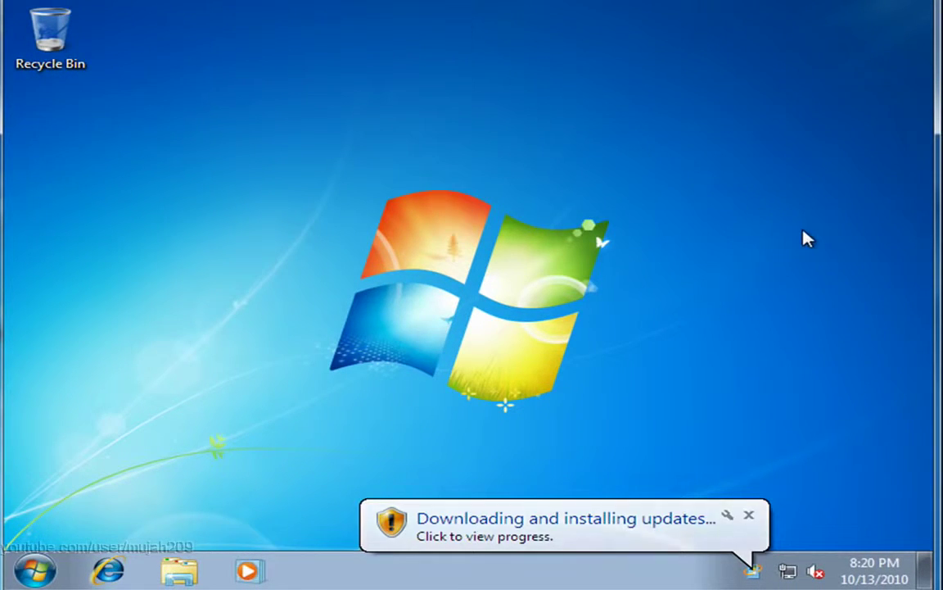
Step: Dismiss the update download notification and check the hidden notification icons
click(748, 516)
click(760, 571)
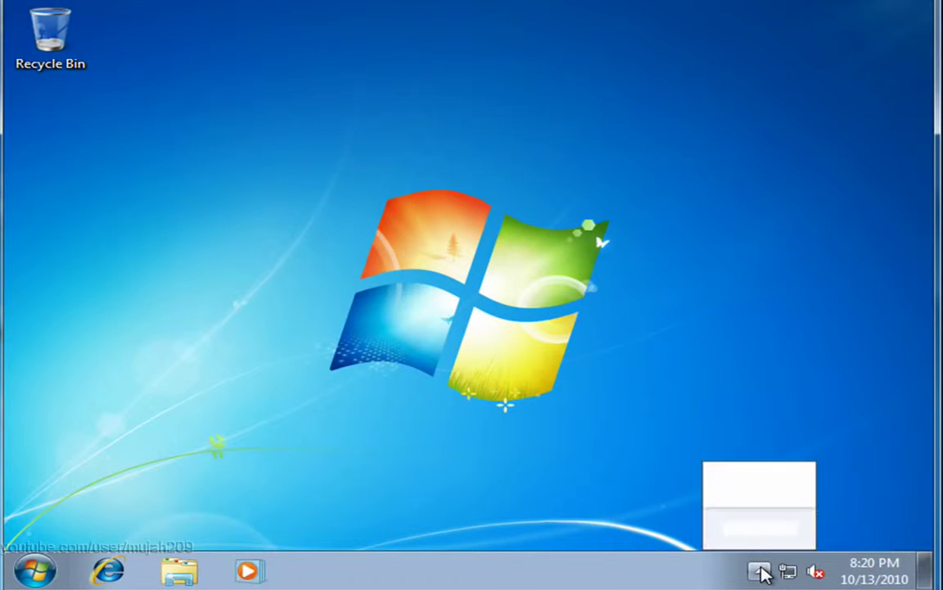
click(679, 351)
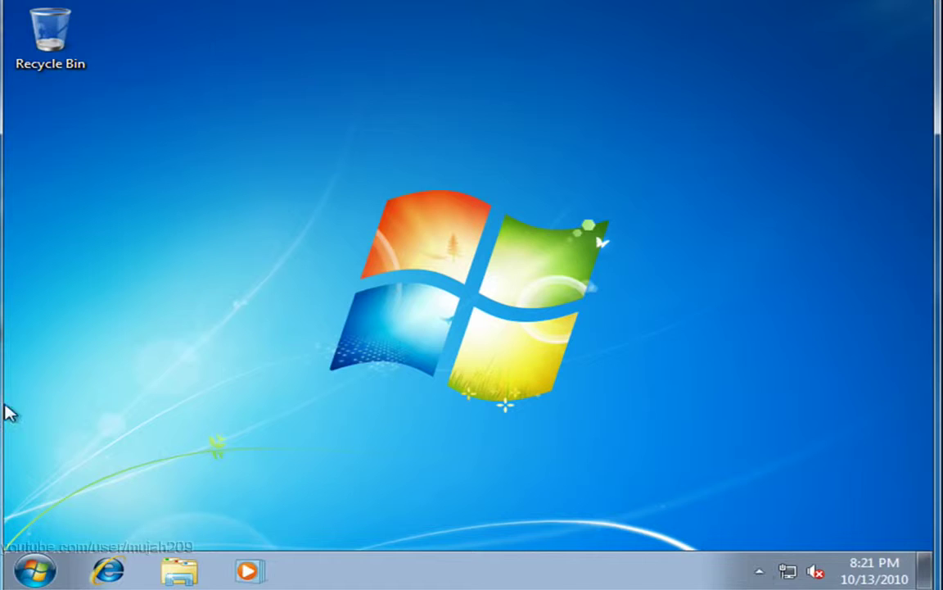
Step: Open the Computer properties and review the Windows edition, system details and activation section
click(37, 571)
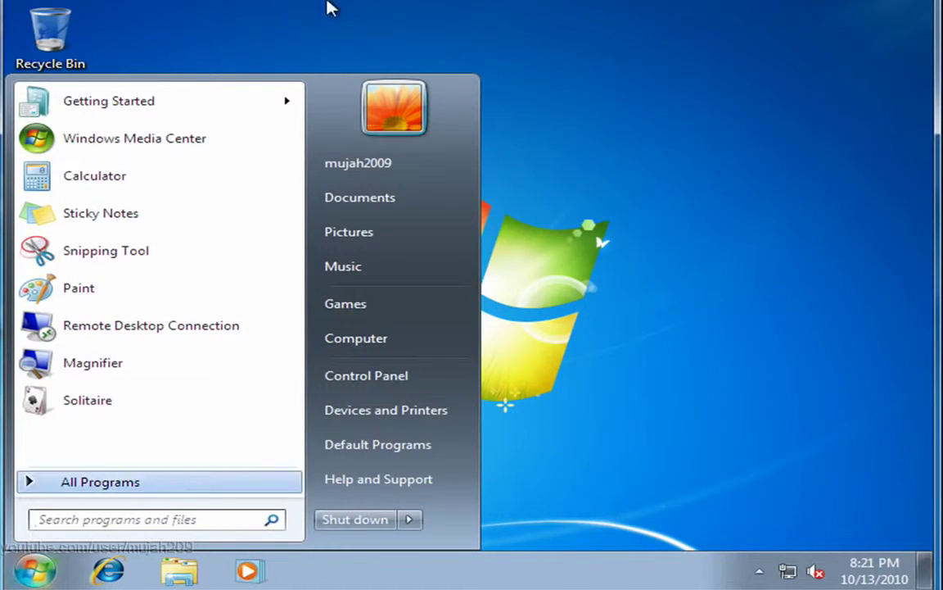
right_click(385, 344)
click(458, 508)
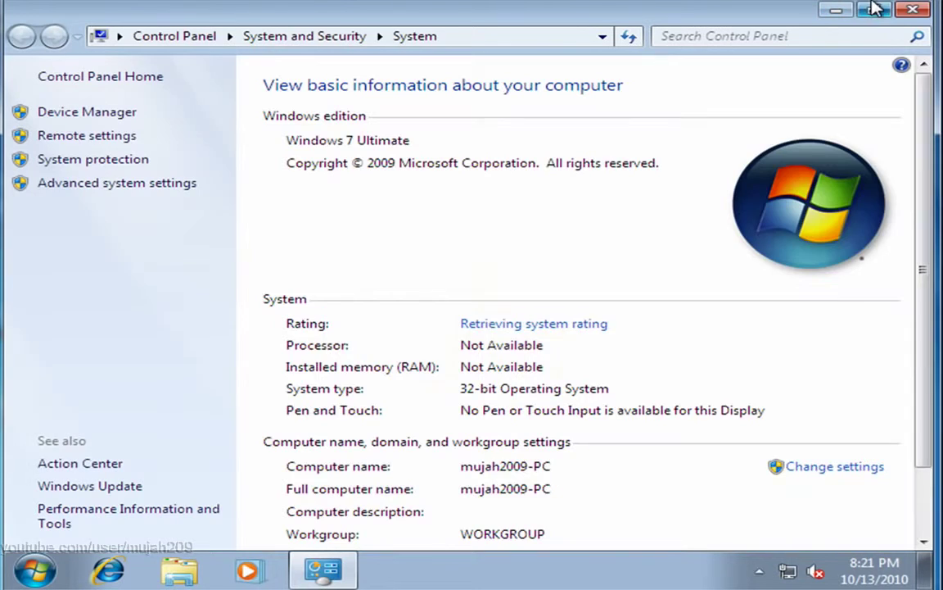
scroll(573, 287, down, 2)
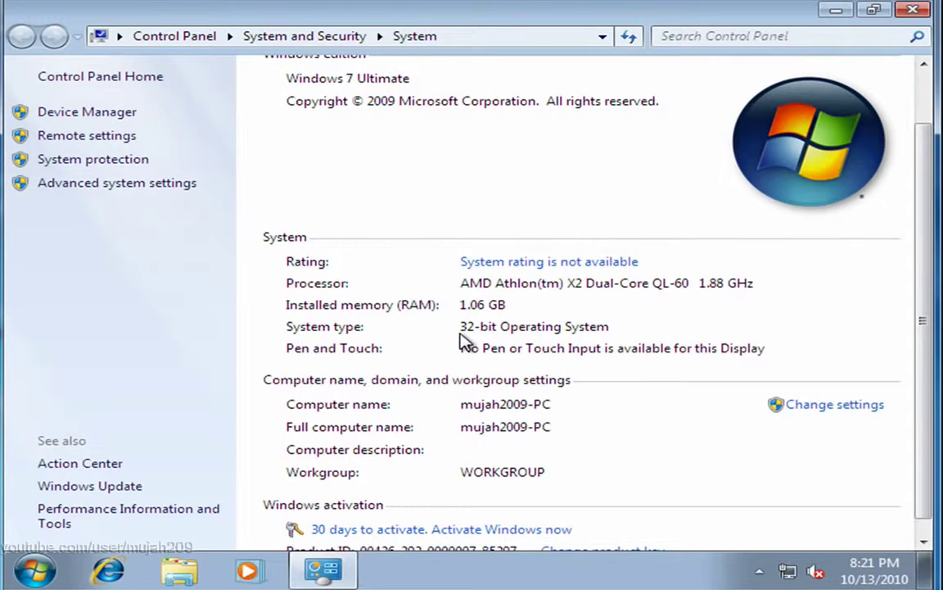
drag(922, 273, 932, 231)
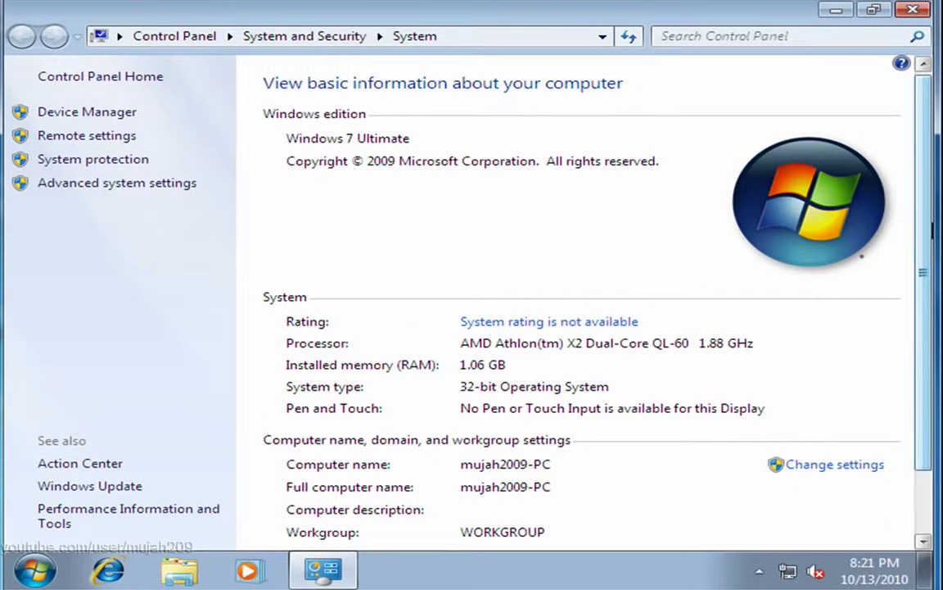
drag(932, 221, 928, 253)
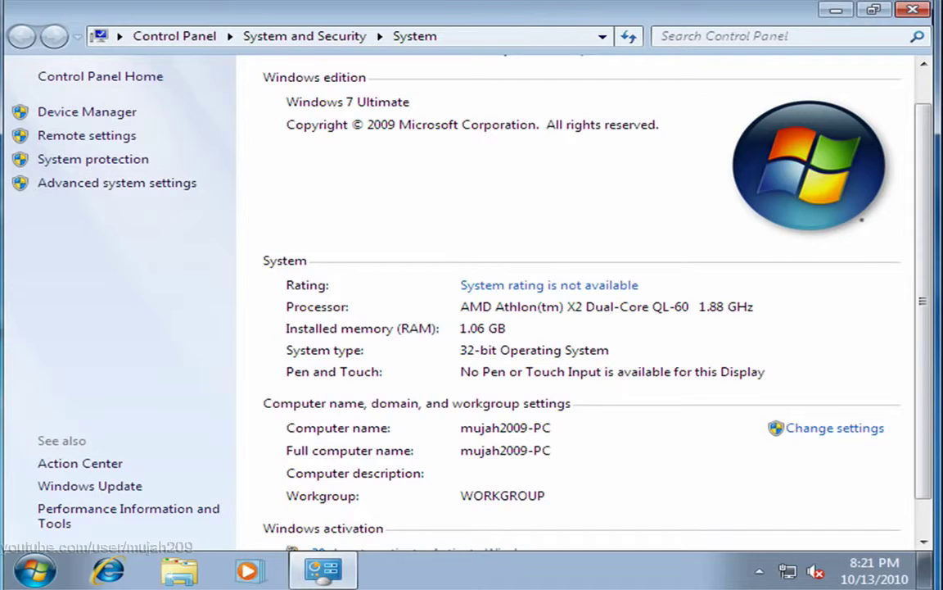
Step: Restore the System window to a smaller size, move it around the desktop, and maximize it again
click(871, 10)
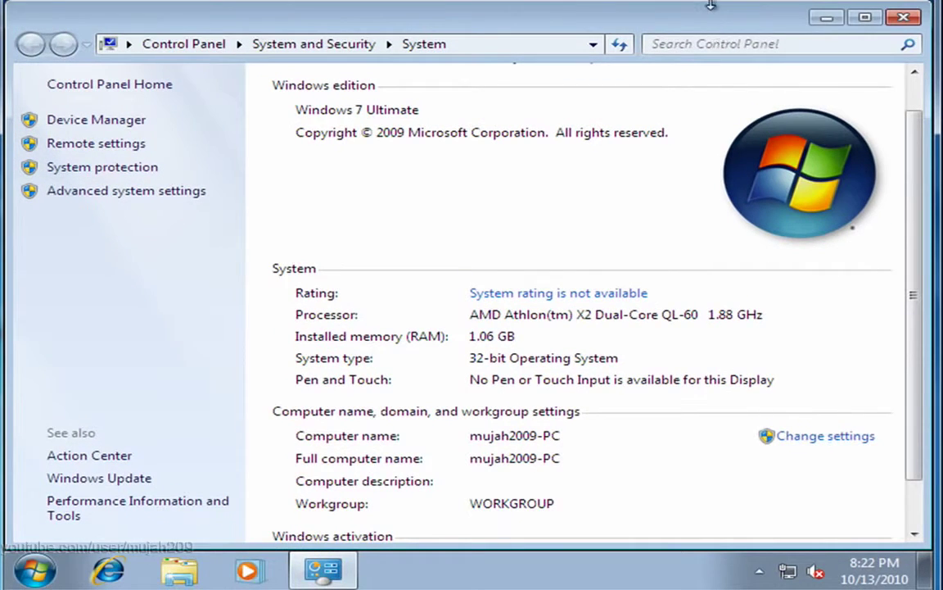
click(864, 17)
drag(778, 12, 287, 200)
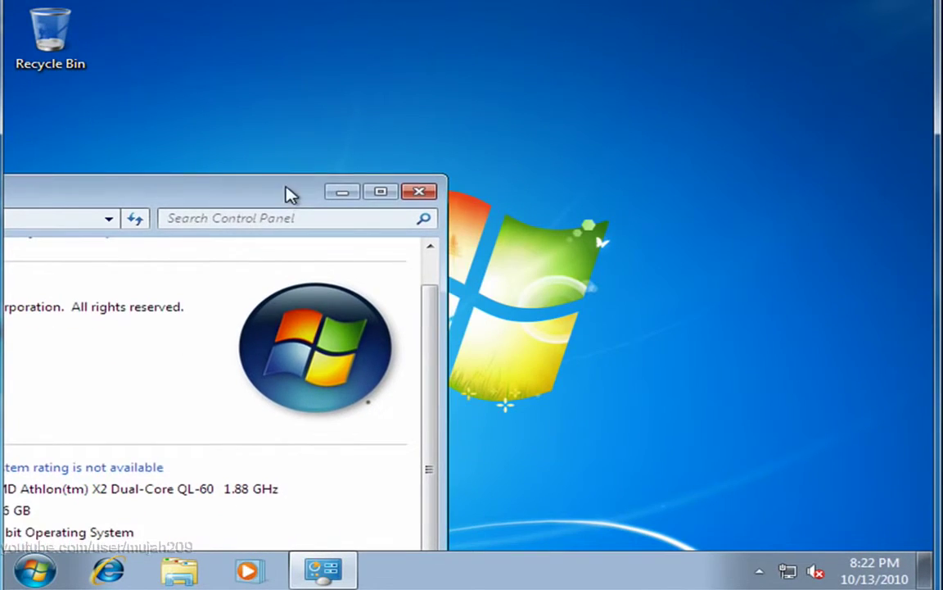
double_click(287, 200)
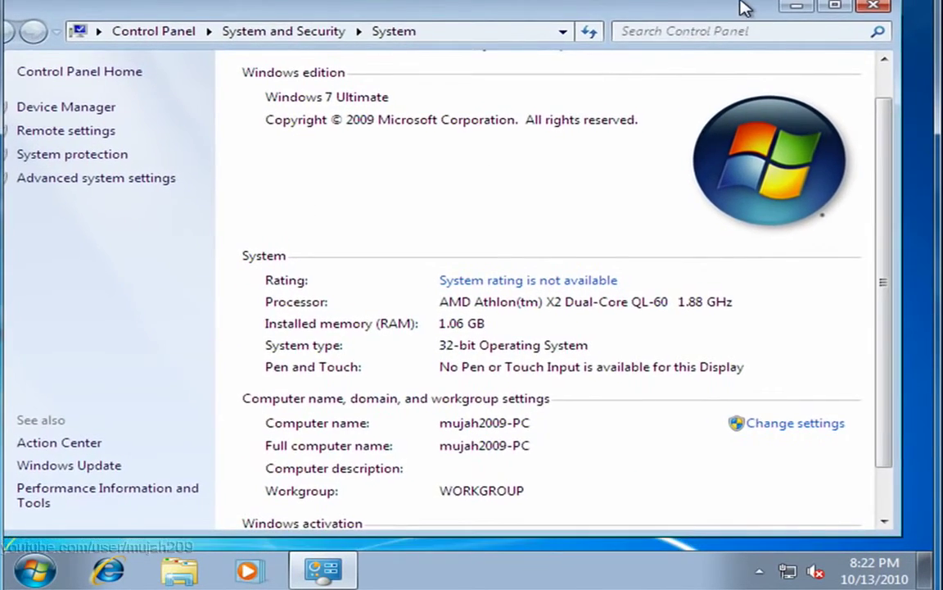
double_click(741, 11)
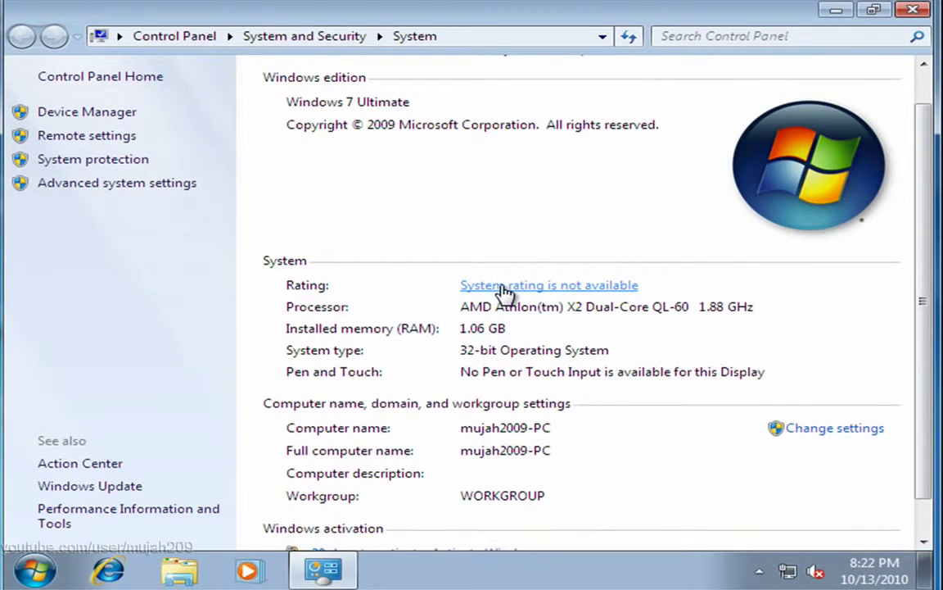
Step: View the computer's performance rating details from the system information, then close the window
click(504, 285)
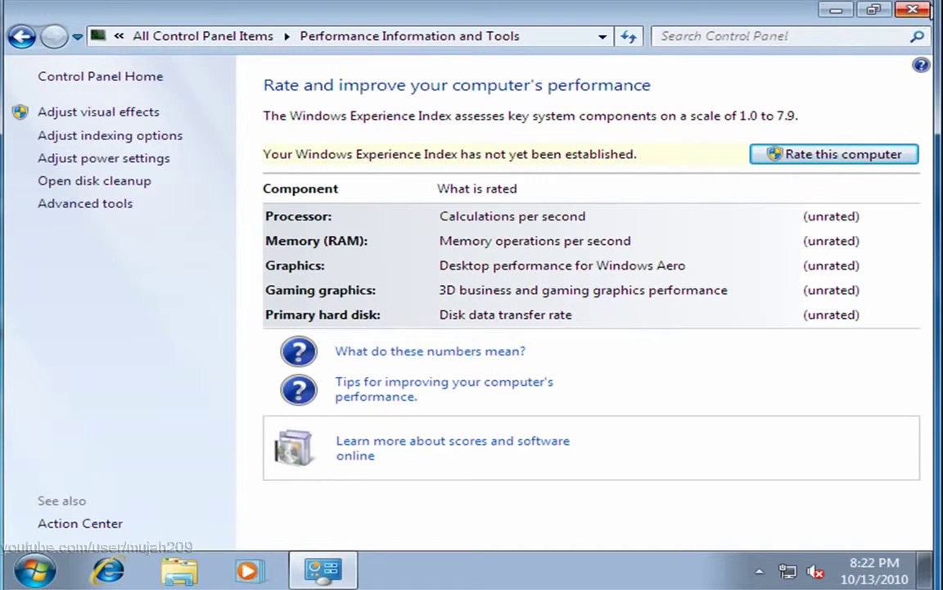
click(918, 11)
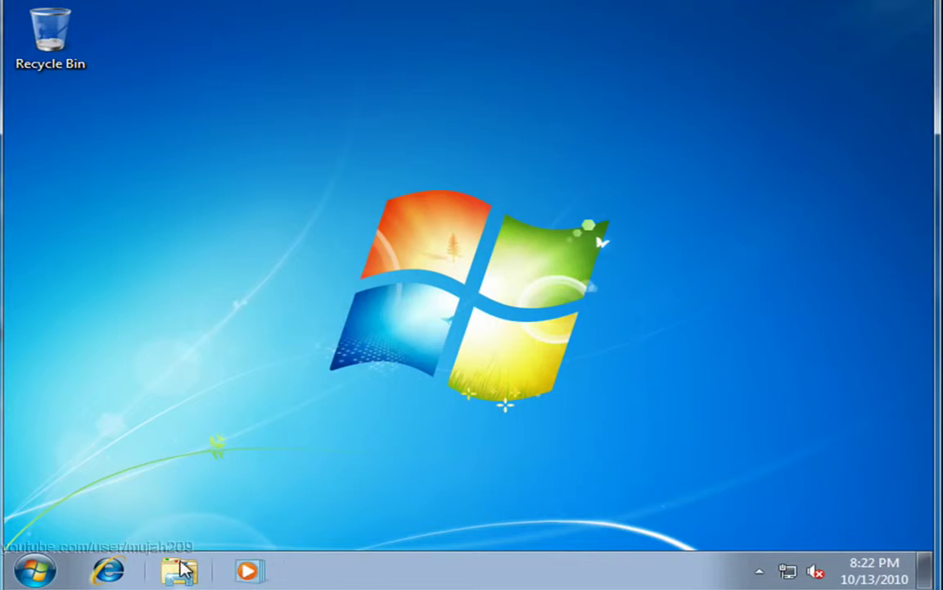
Step: Reopen the Computer properties, check the Windows activation section, and close the window
click(41, 568)
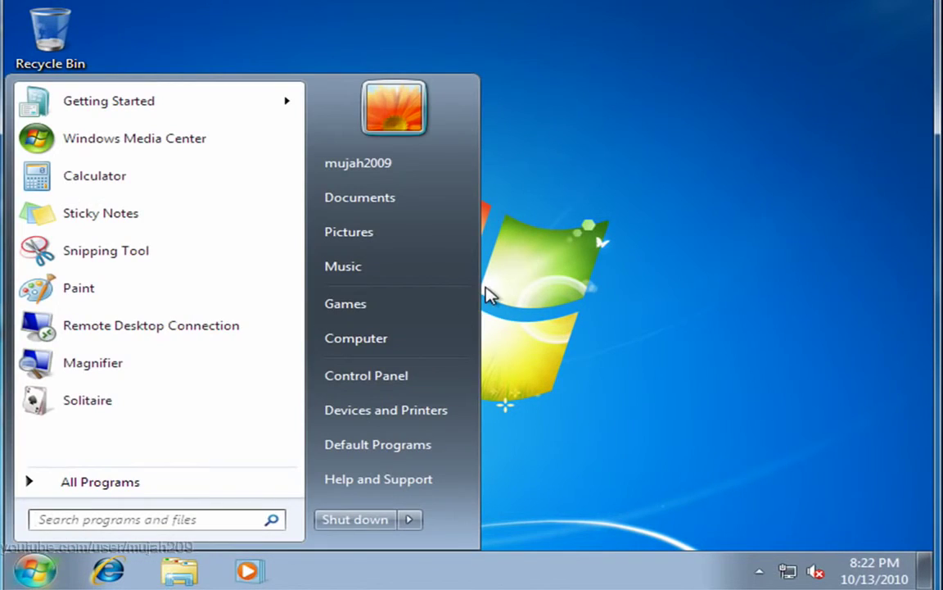
right_click(439, 332)
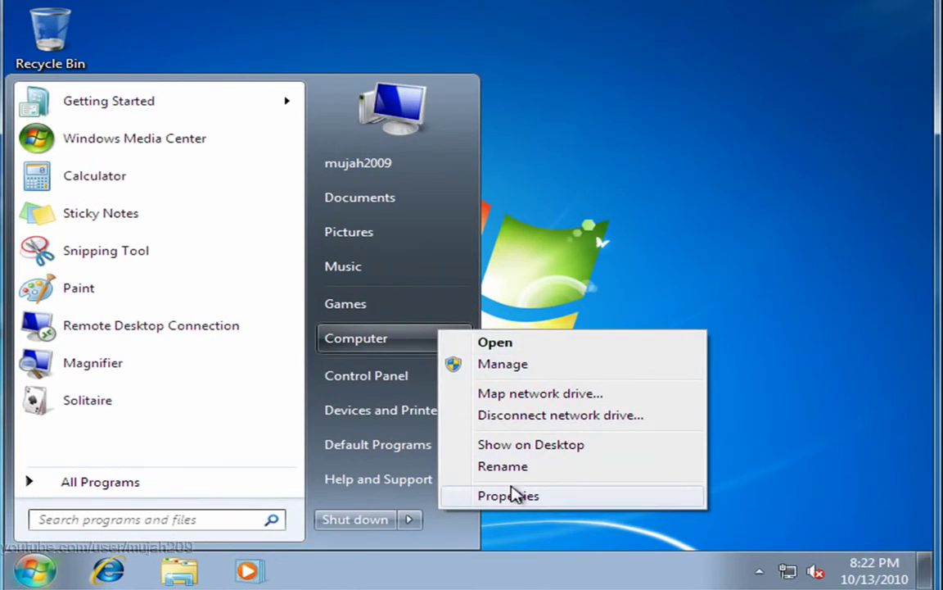
click(514, 496)
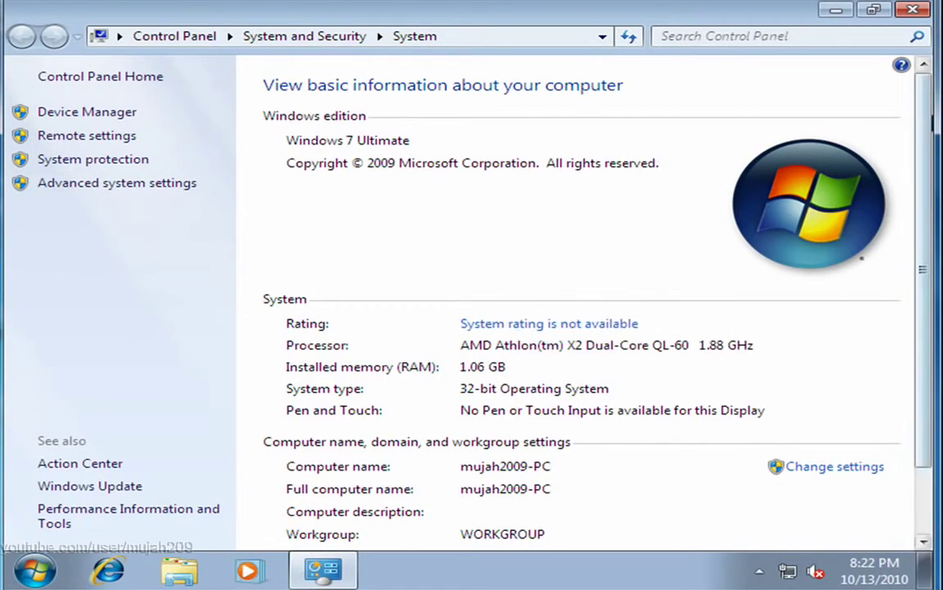
scroll(573, 303, down, 1)
scroll(543, 434, down, 1)
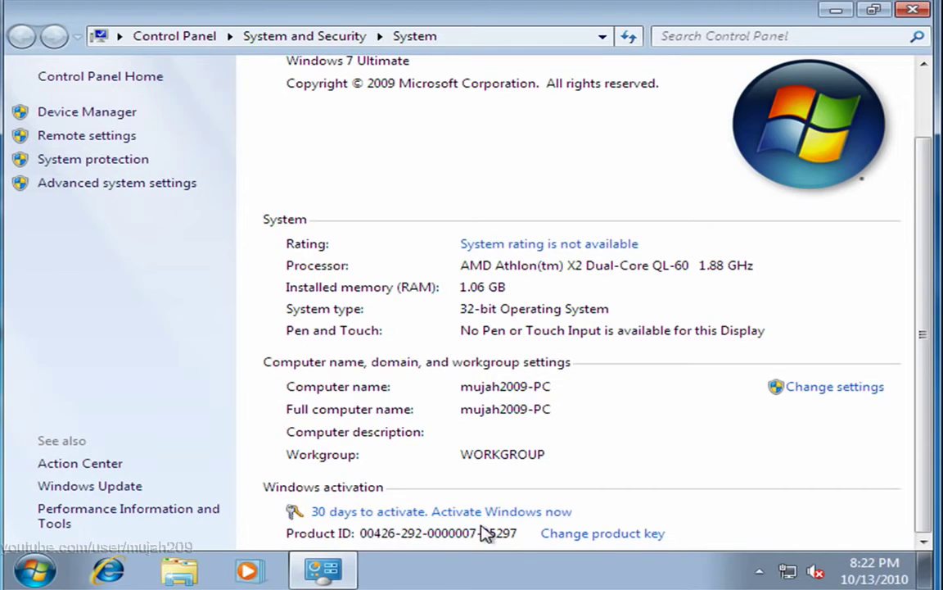
click(917, 10)
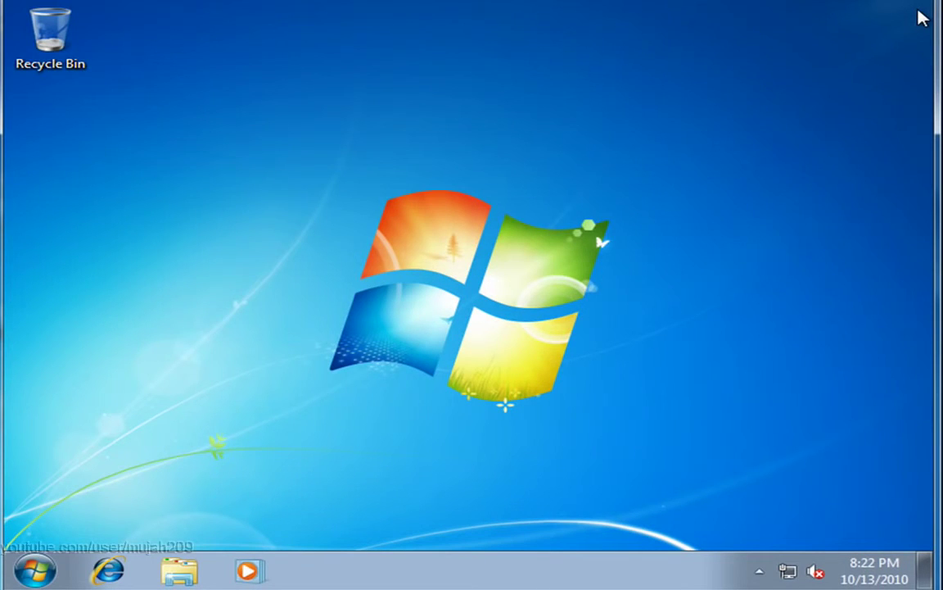